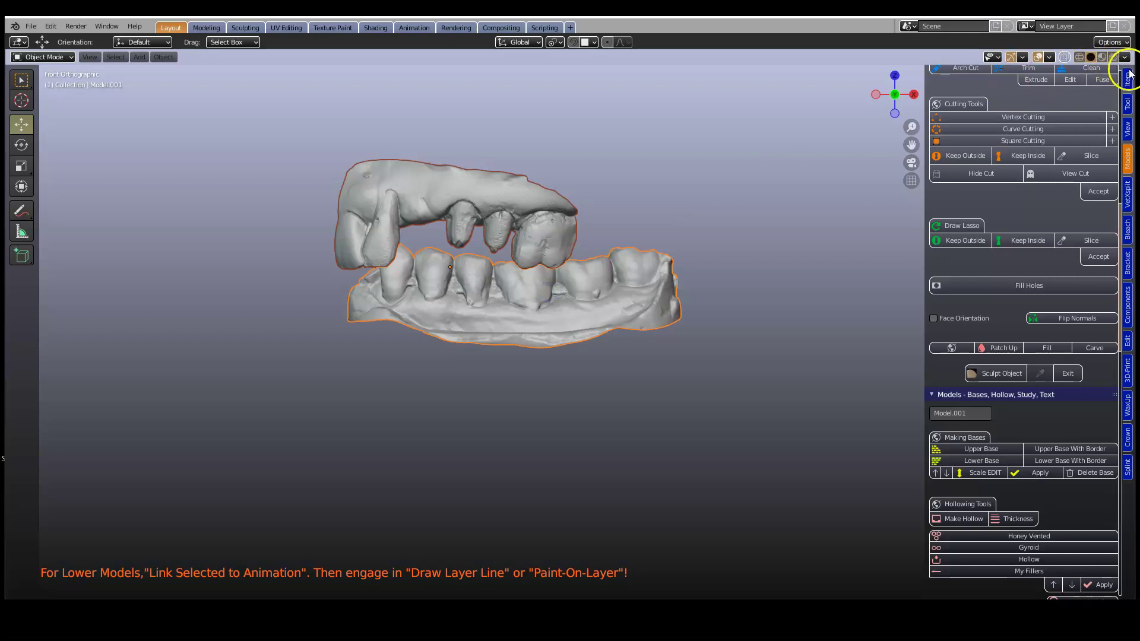
Step: Try to rotate the upper and lower jaw scans together 90° about the Z axis
key("r")
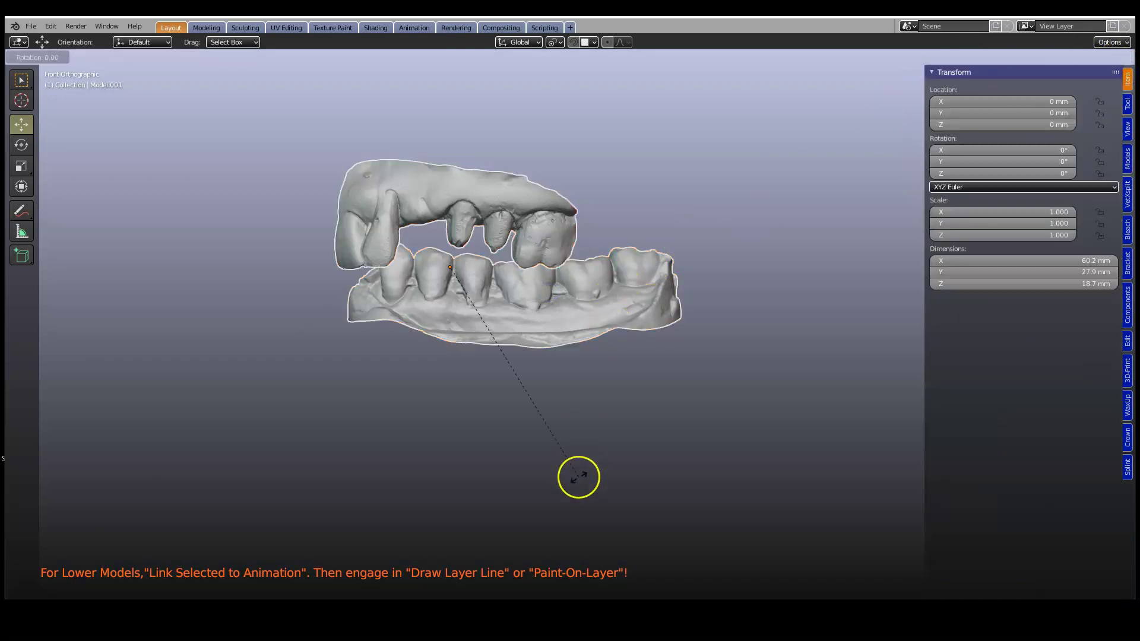
type("z")
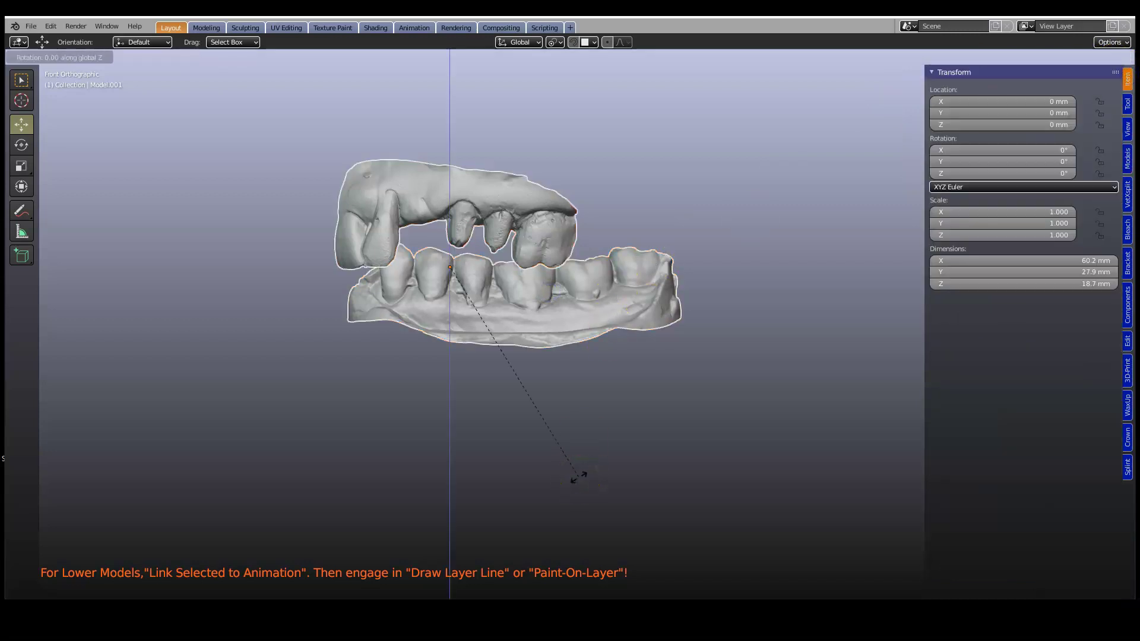
type("90")
key("Return")
Step: Select both jaw scans and reset their rotation
left_click(558, 241)
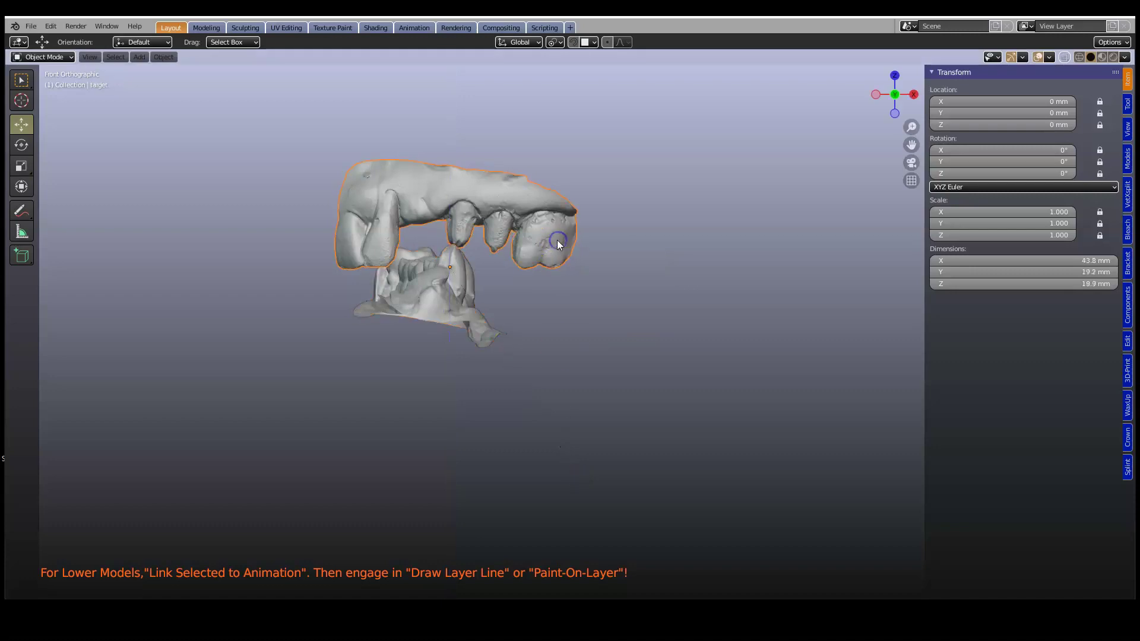
left_click(525, 216, "shift")
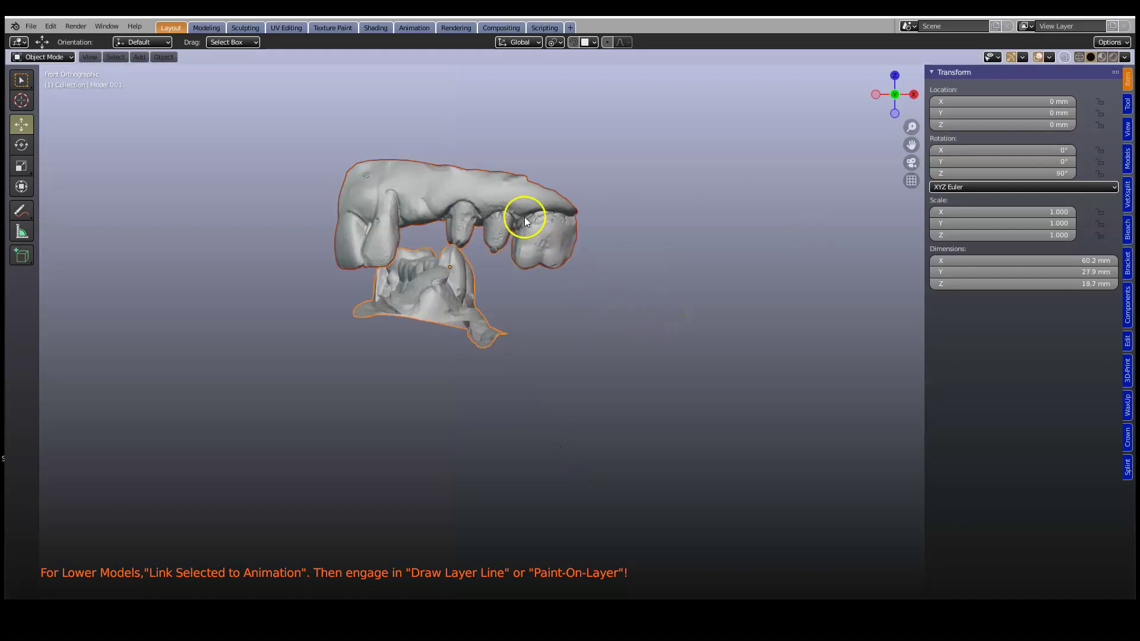
key("alt+r")
scroll(525, 241, "up", 2, "shift")
Step: Unlock the upper scan's transforms and rotate both jaw scans 90° about the Z axis
left_click(521, 245)
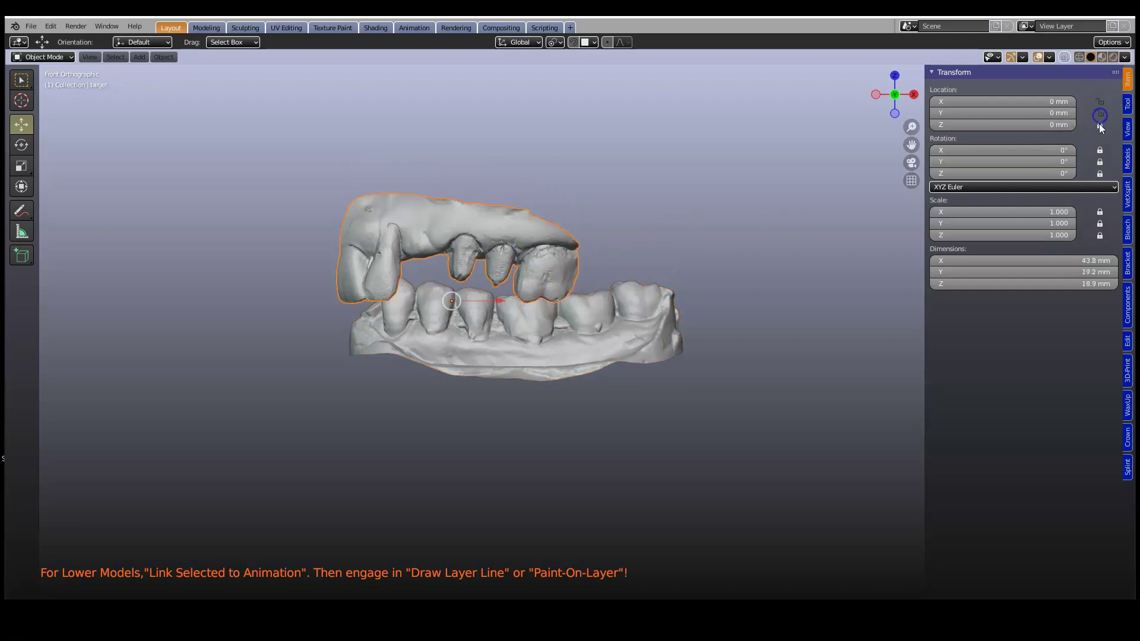
left_click(540, 347, "shift")
key("r")
type("z90")
key("Return")
middle_click_drag(739, 476, 589, 452)
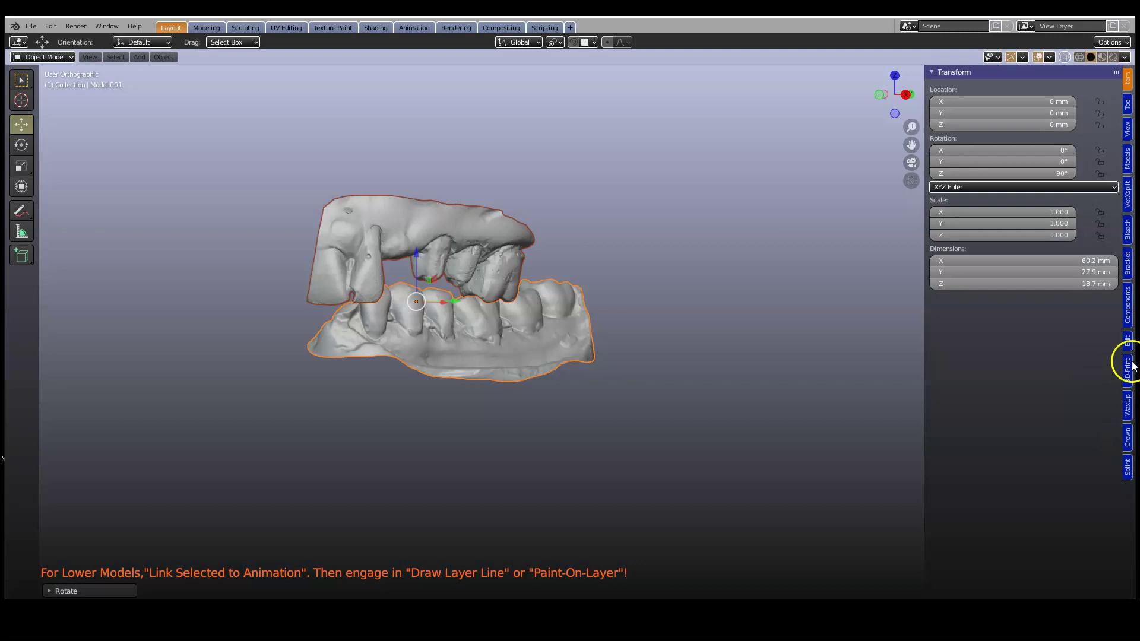
Step: Generate an upper base on the upper scan and a lower base on the lower scan
left_click(1128, 158)
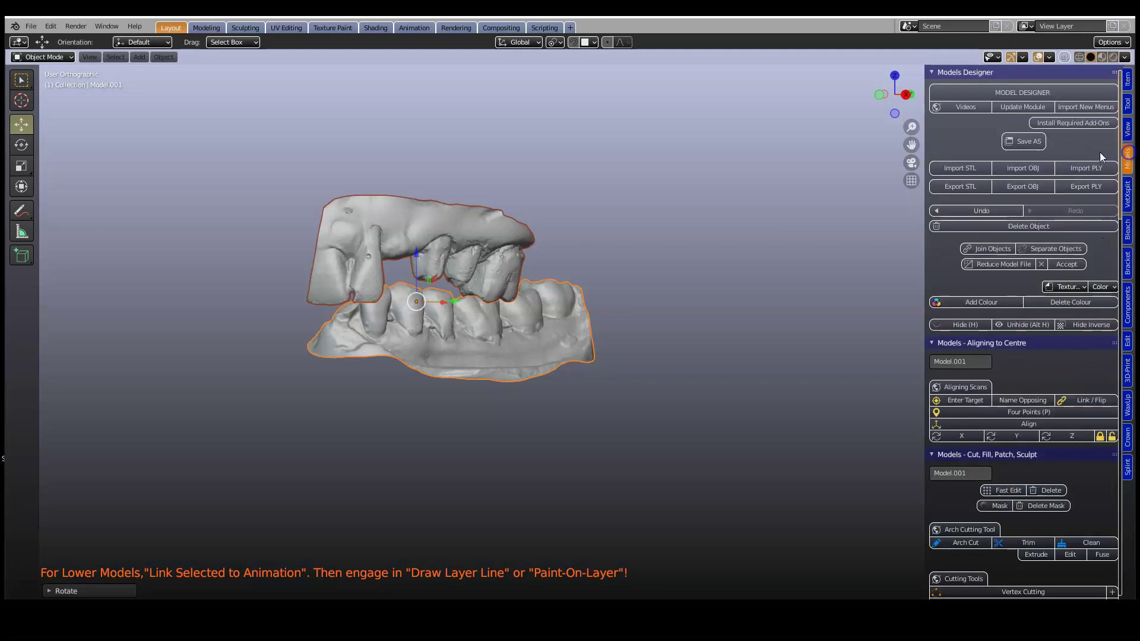
left_click(436, 233)
scroll(1059, 397, "down", 15)
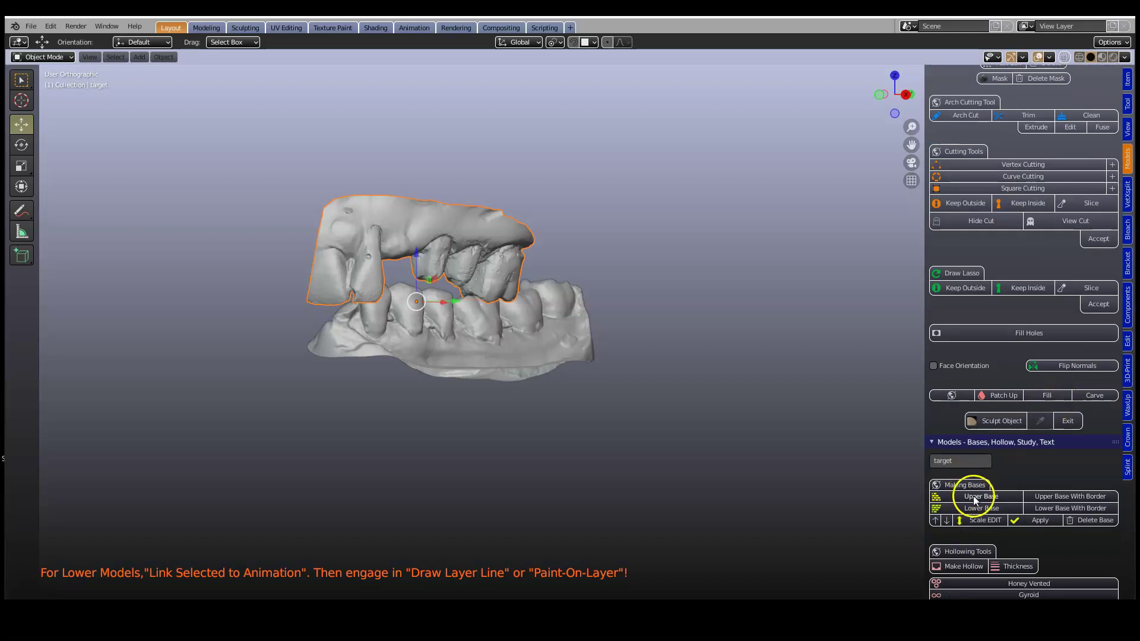
left_click(973, 496)
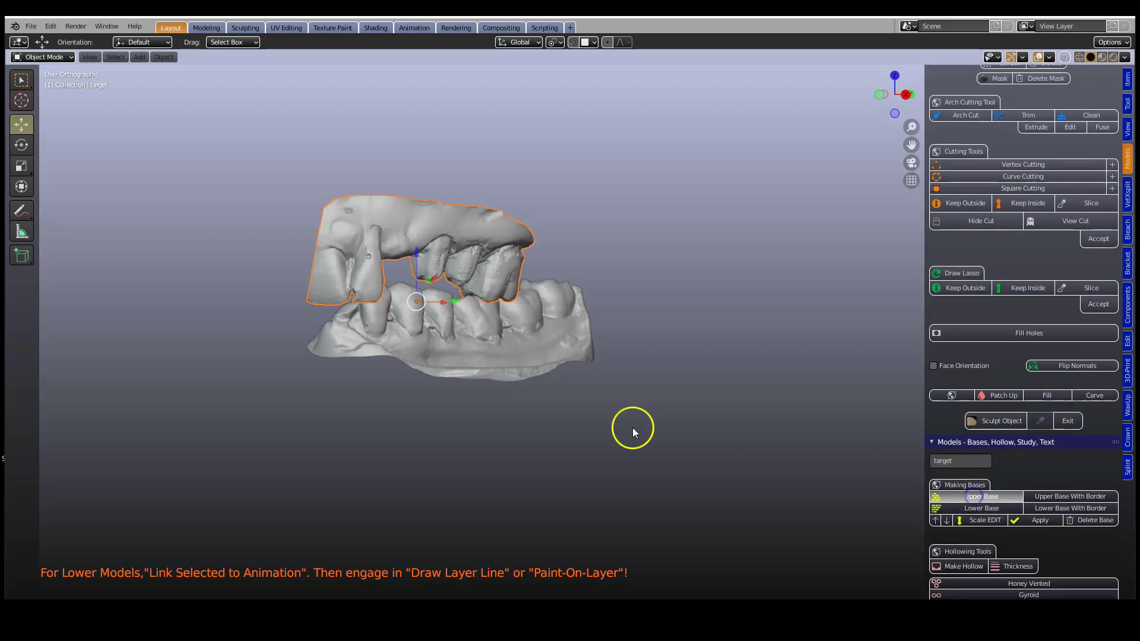
left_click(422, 352)
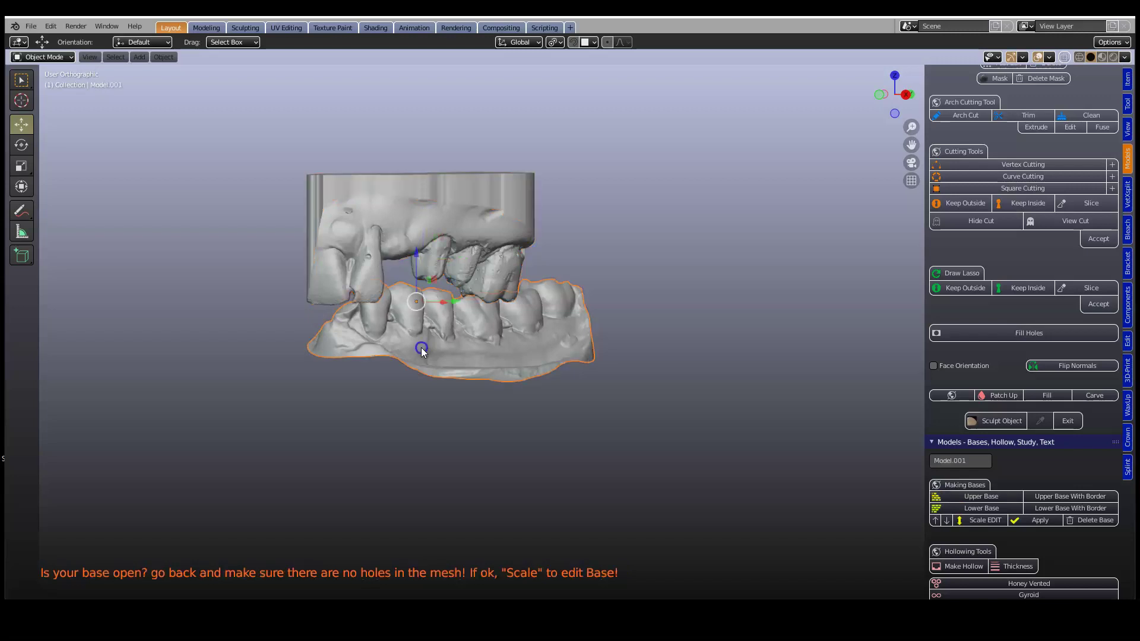
left_click(977, 509)
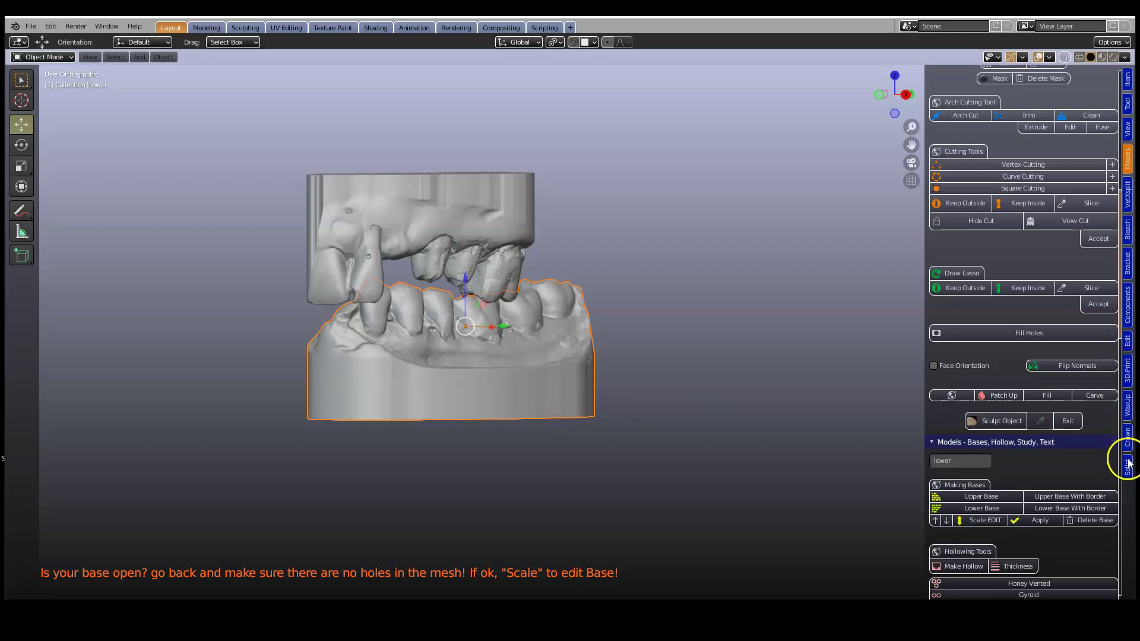
Step: Select the two based jaw models and move them into the VertXsplit model collection
left_click(1127, 196)
left_click(439, 203, "shift")
left_click(498, 328, "shift")
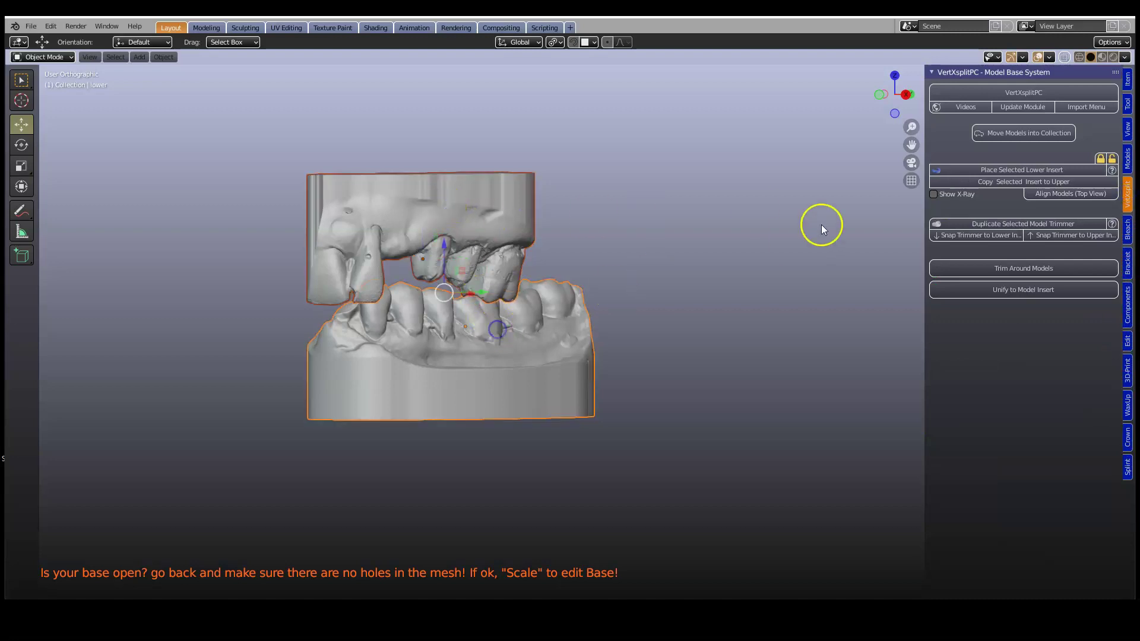
left_click(1020, 137)
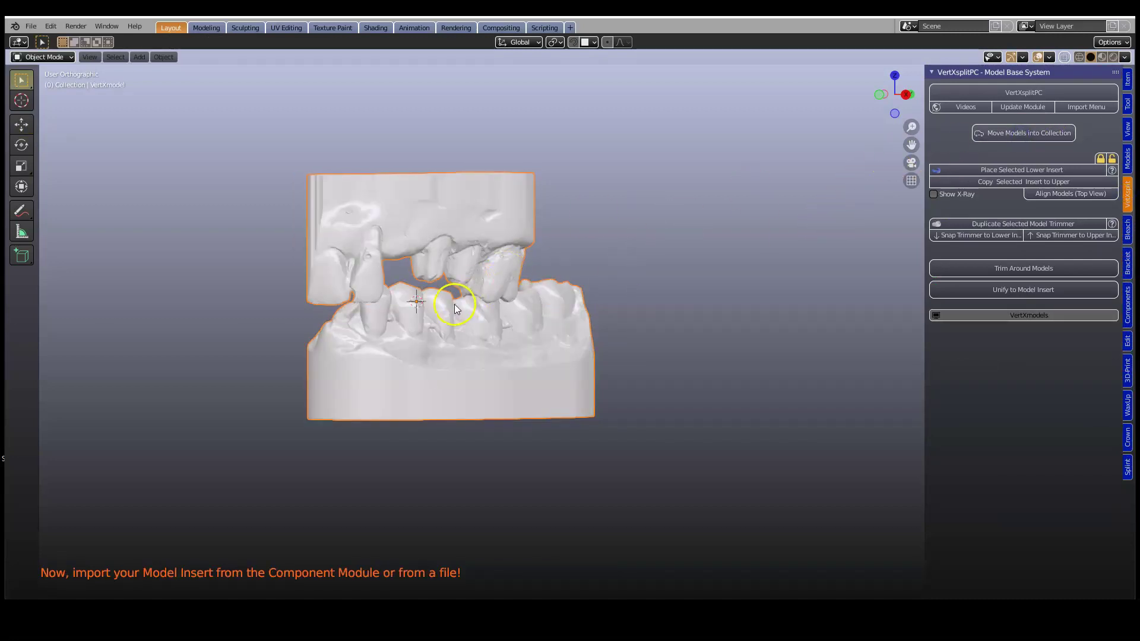
Step: Append the "A insert" component from the VertXsplit category of the components library
key("grave")
key("grave")
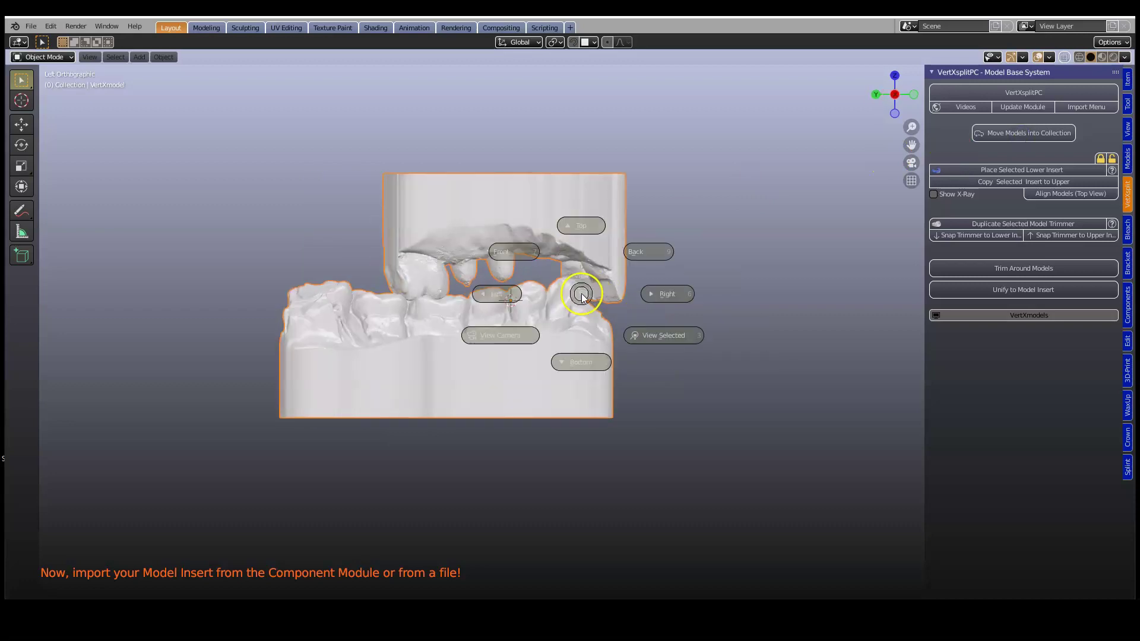
left_click(514, 254)
middle_click_drag(646, 362, 511, 380)
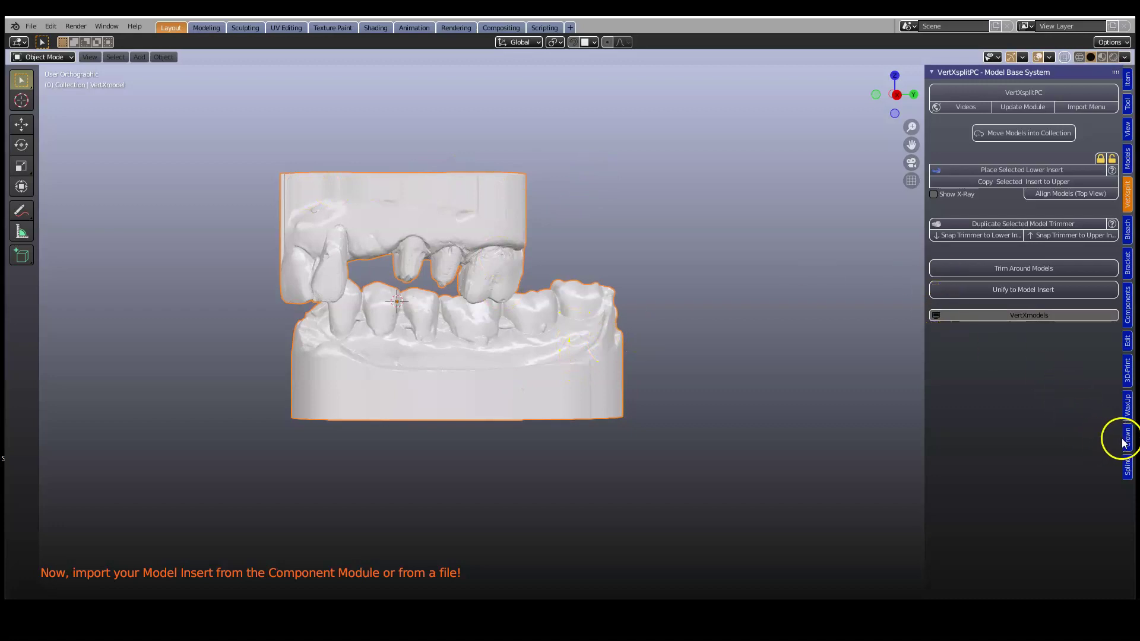
left_click(1126, 305)
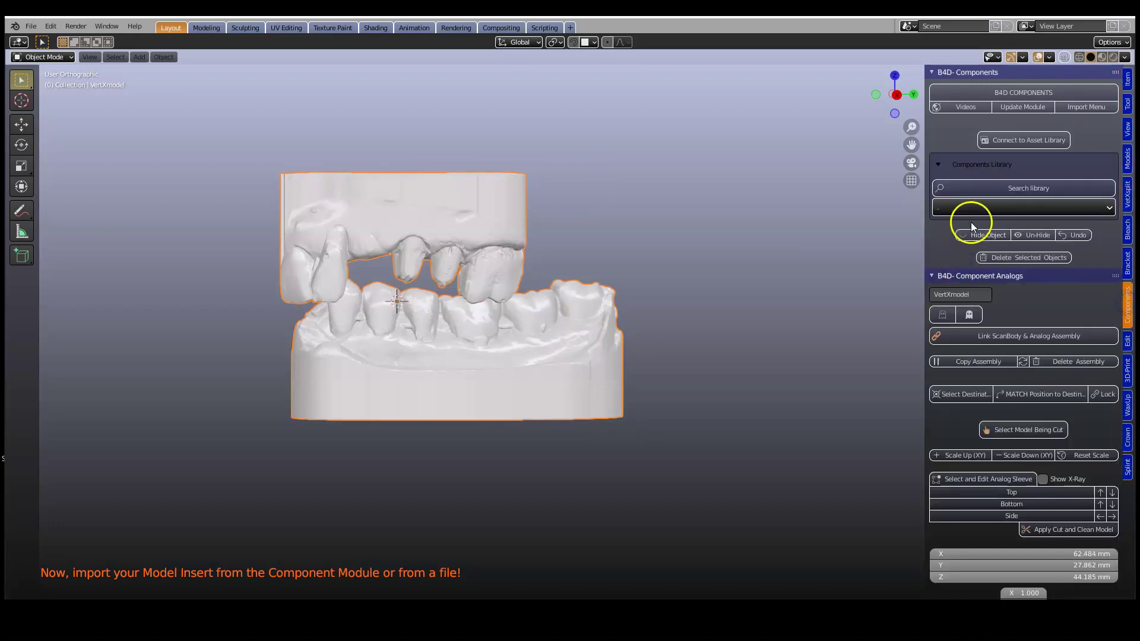
left_click(982, 208)
left_click(981, 342)
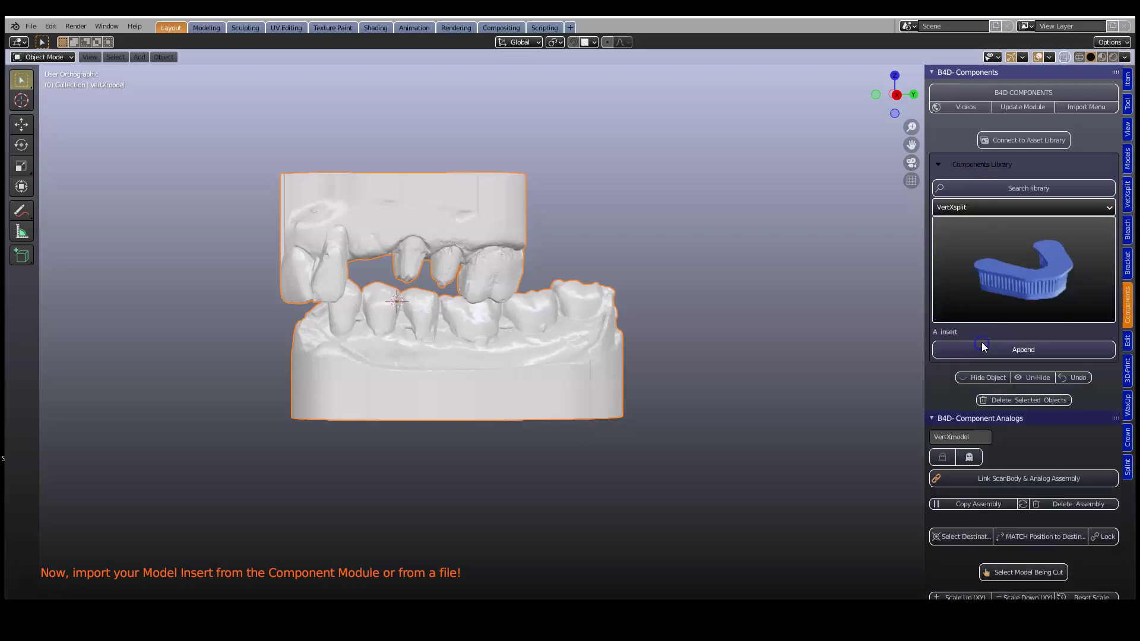
left_click(997, 272)
left_click(770, 344)
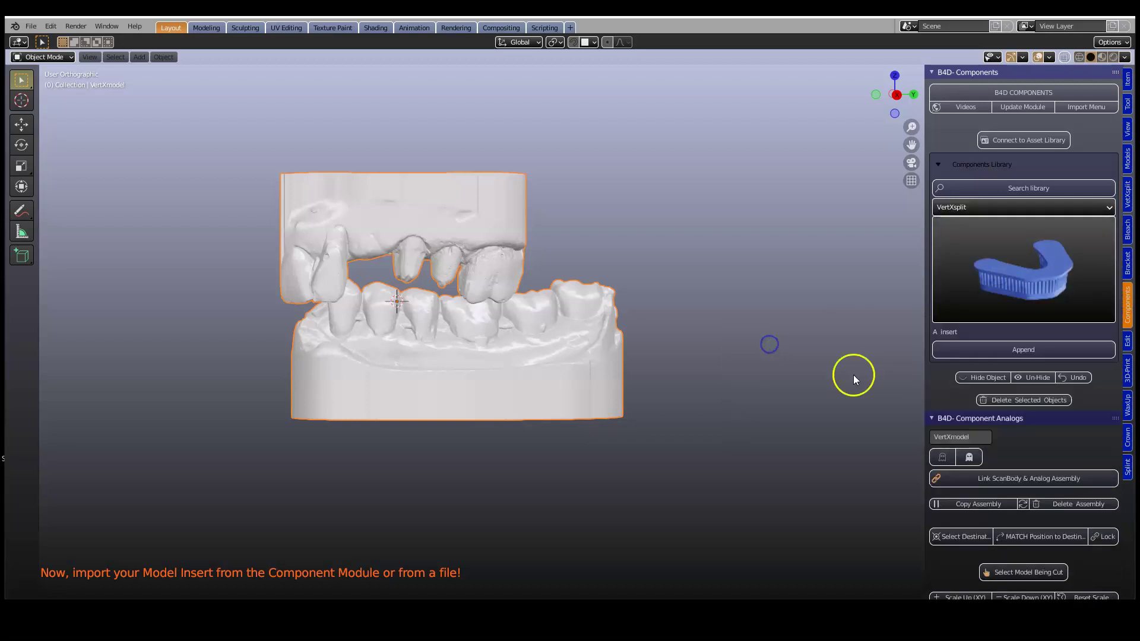
left_click(1035, 349)
middle_click_drag(598, 422, 721, 425)
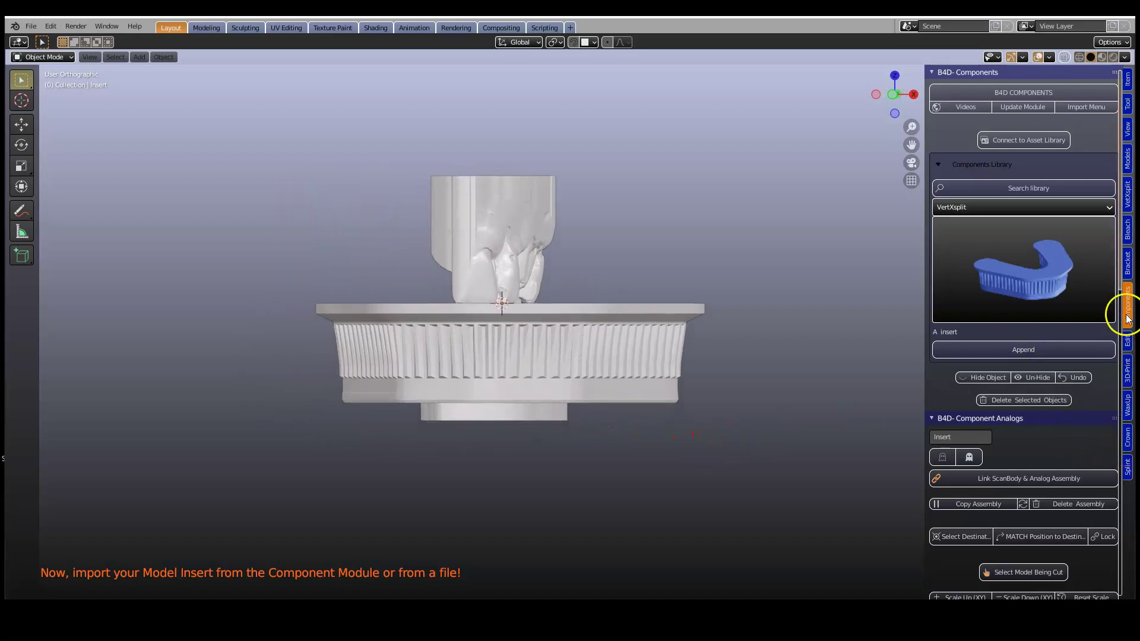
Step: Place the insert as the lower insert, then unlock it and raise it along Z into the lower model's base
left_click(1127, 196)
left_click(575, 336)
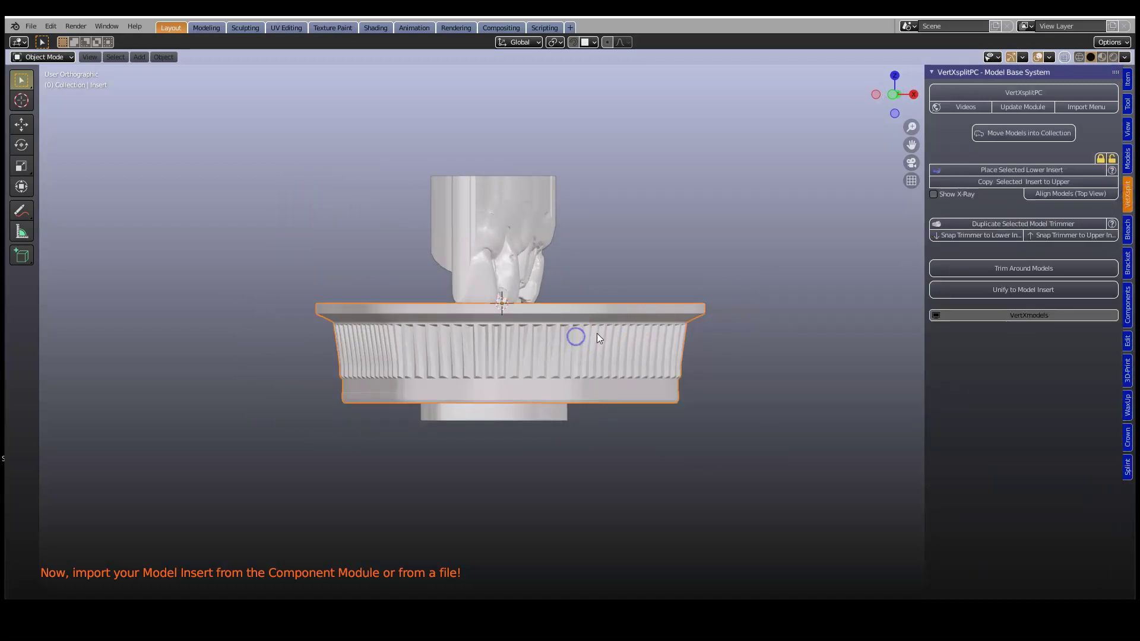
left_click(995, 168)
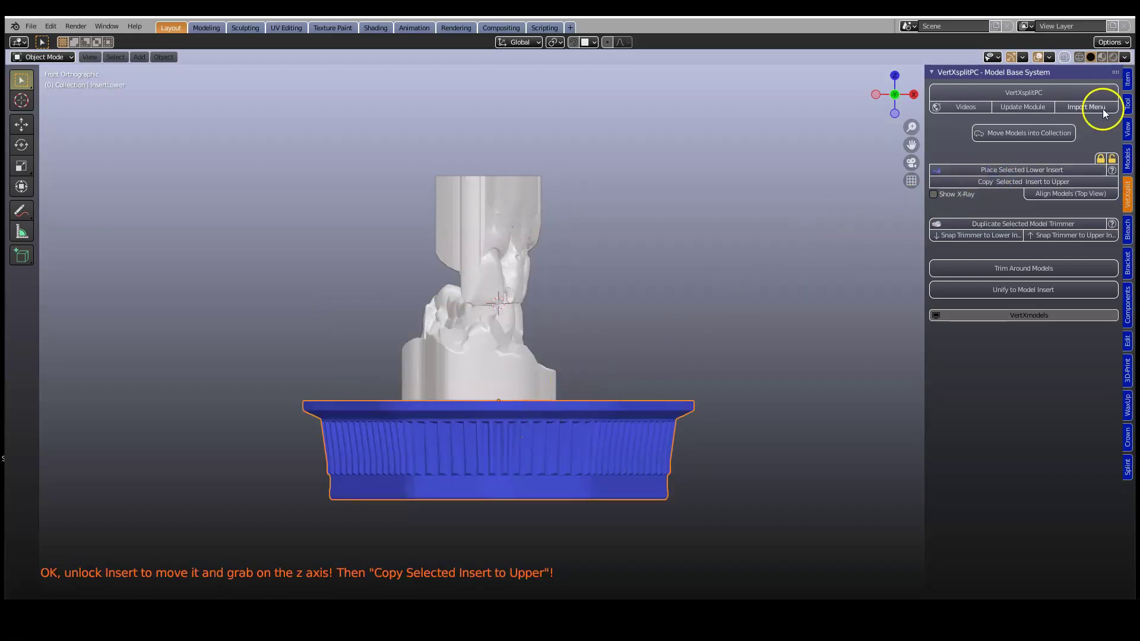
left_click(1112, 158)
left_click_drag(503, 373, 499, 326)
middle_click_drag(499, 326, 465, 398)
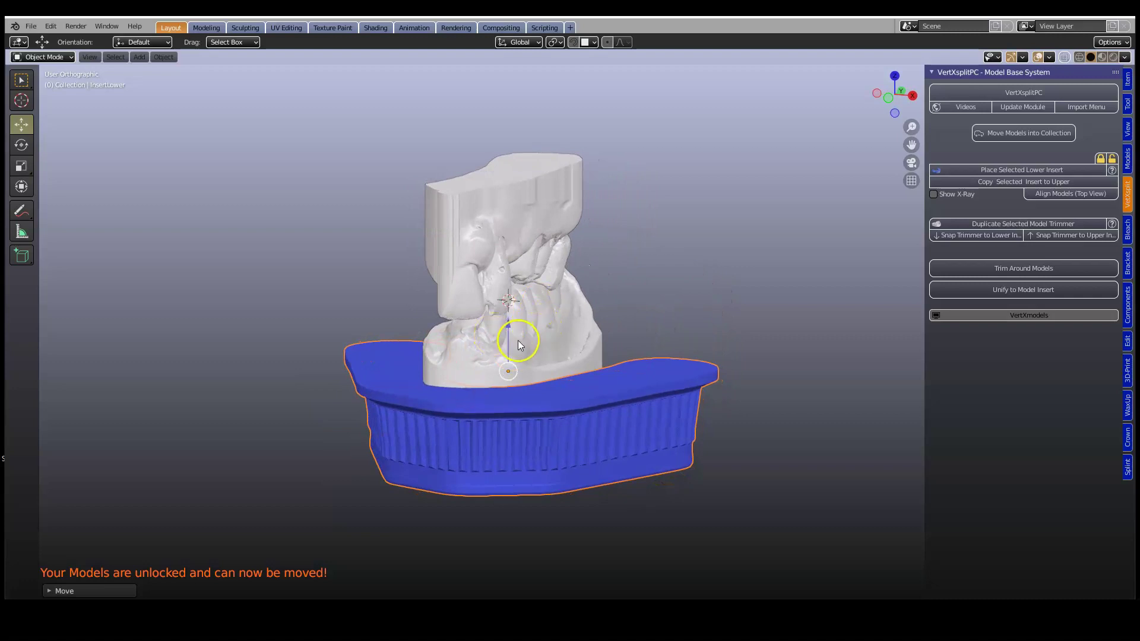
middle_click_drag(512, 335, 578, 365)
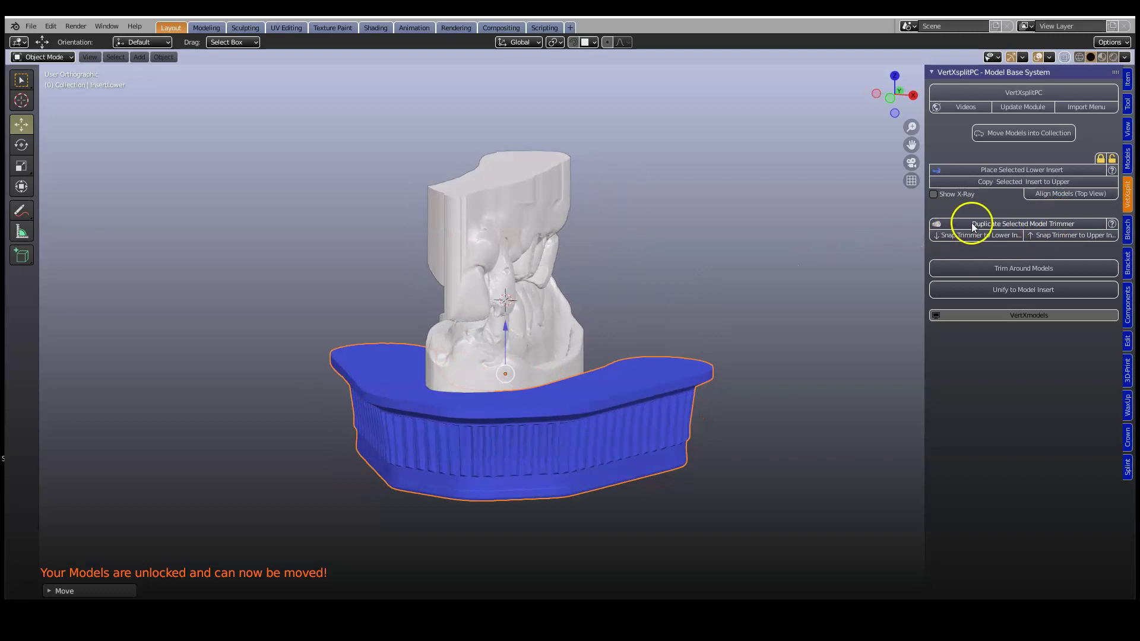
Step: Copy the lower insert to the upper model, then unlock the copy and raise it along Z
left_click(992, 181)
mouse_move(528, 285)
middle_mouse_down()
mouse_move(445, 288)
mouse_move(510, 297)
middle_mouse_up()
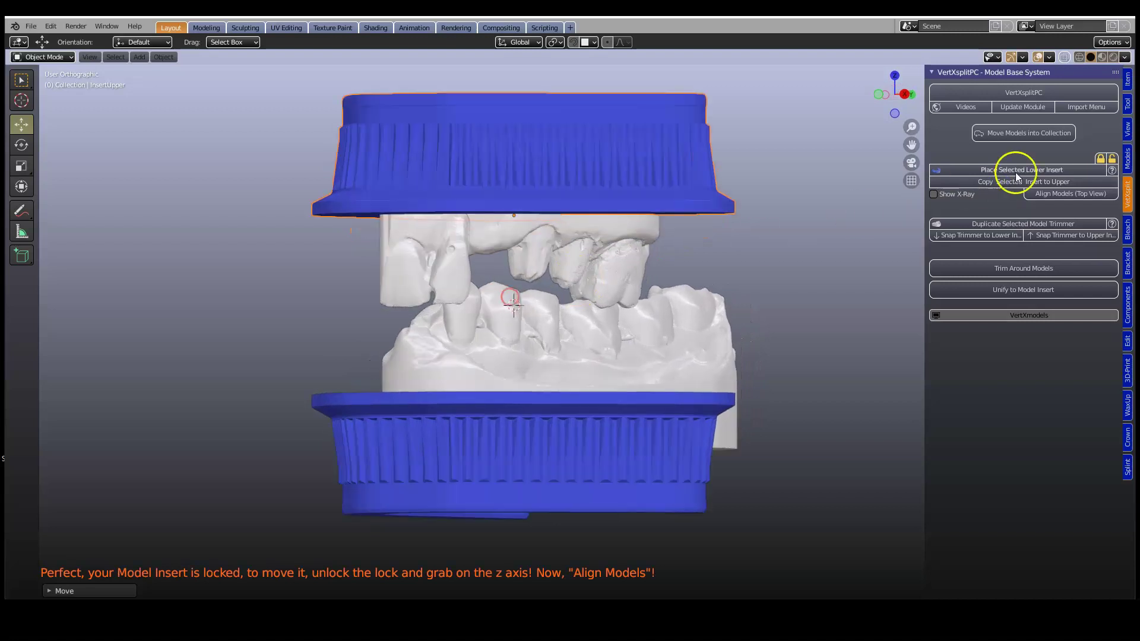
left_click(1111, 158)
left_click_drag(510, 177, 515, 156)
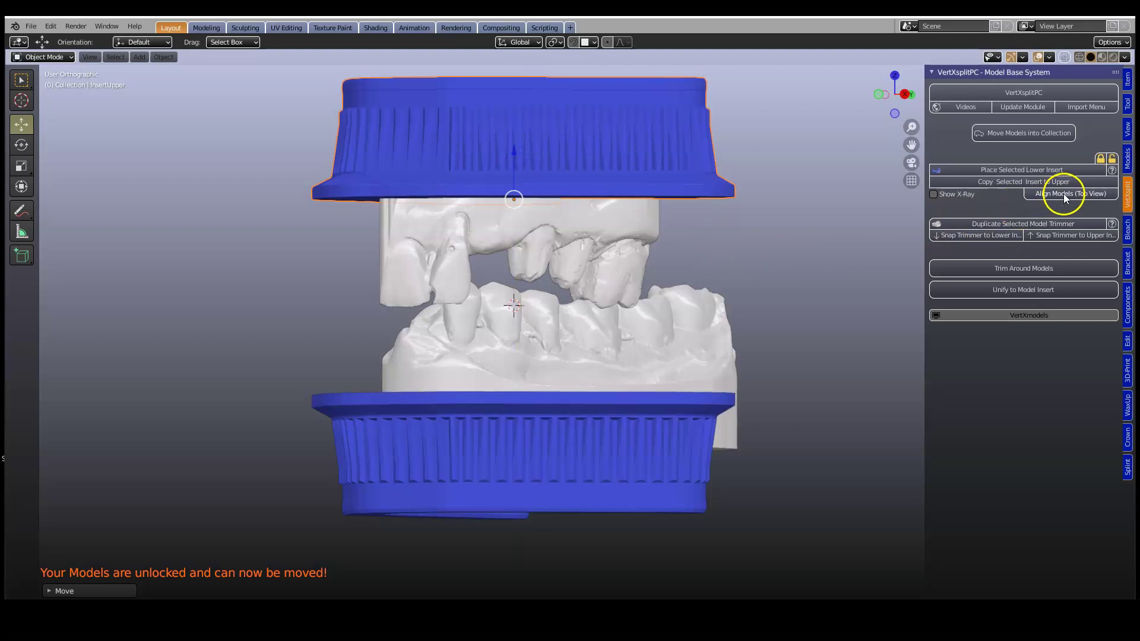
Step: Start aligning the models in top view, moving them over the inserts' right arm and rotating them about 30° clockwise
left_click(1063, 193)
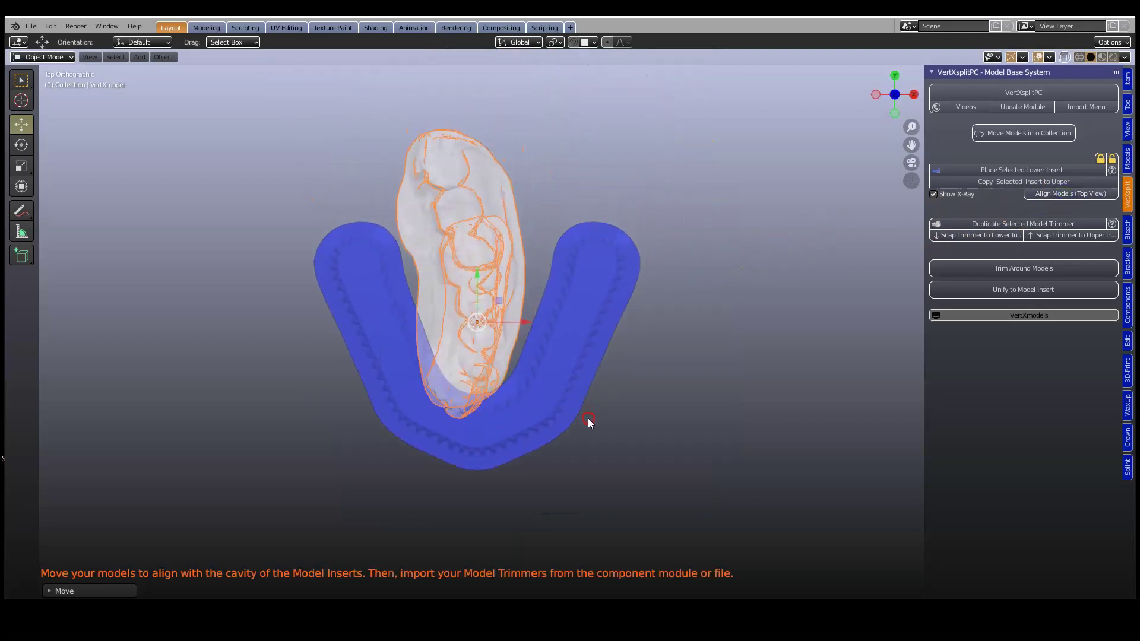
left_click_drag(498, 298, 583, 356)
key("r")
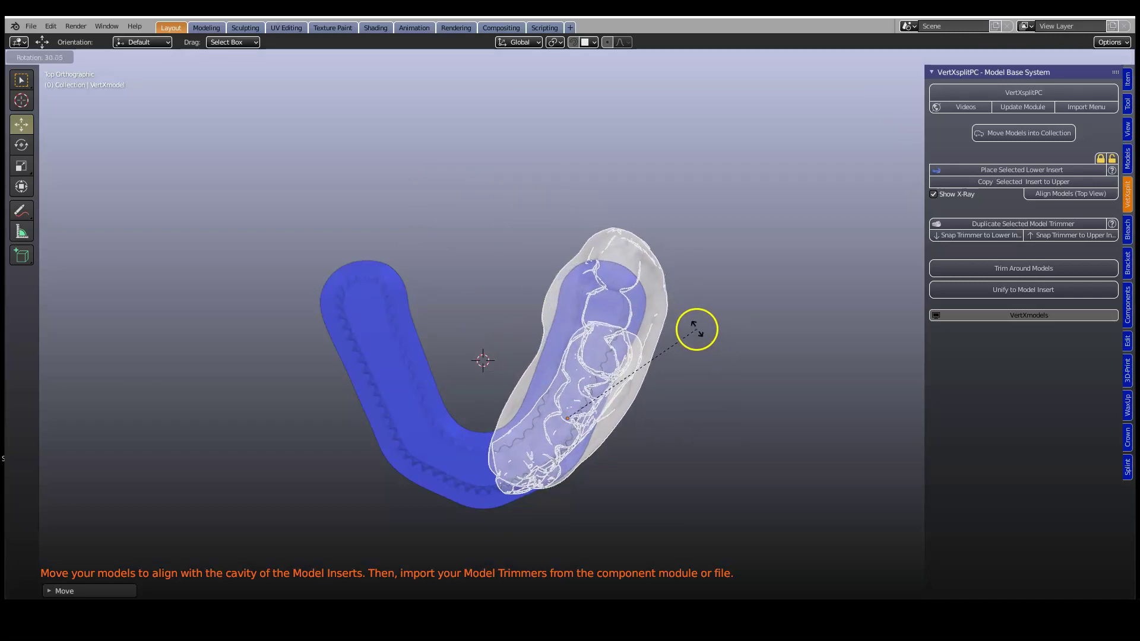
left_click(696, 329)
Step: Fine-tune the models' position and rotation in top view so they follow the right arm of the inserts
key("g")
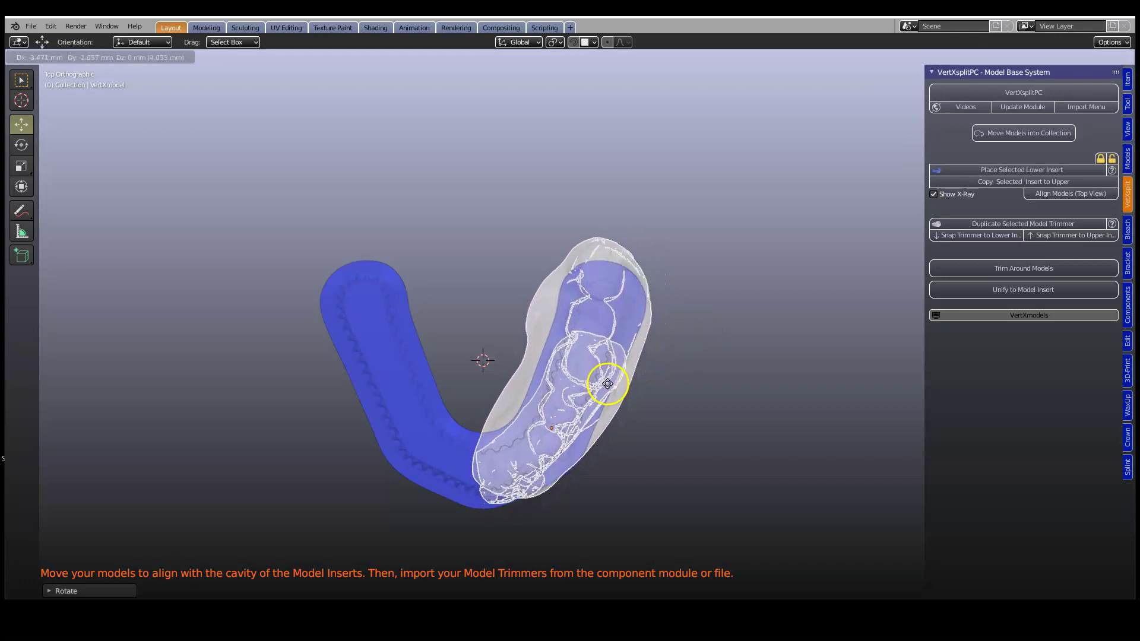
left_click(605, 395)
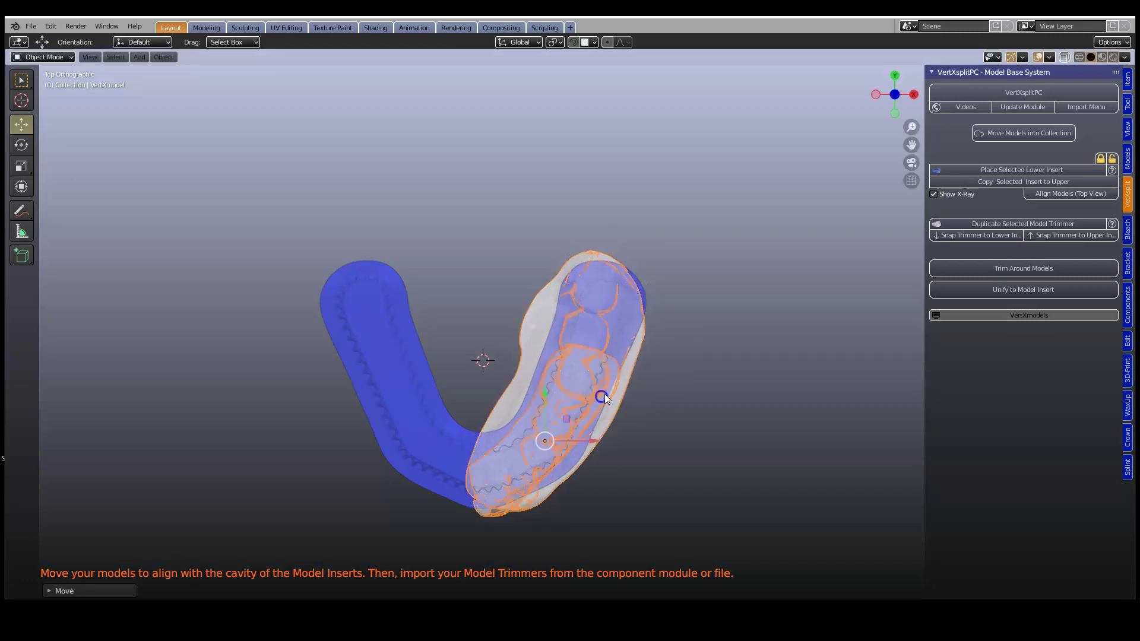
key("r")
left_click(679, 361)
left_click_drag(542, 444, 541, 442)
middle_click_drag(546, 457, 504, 420)
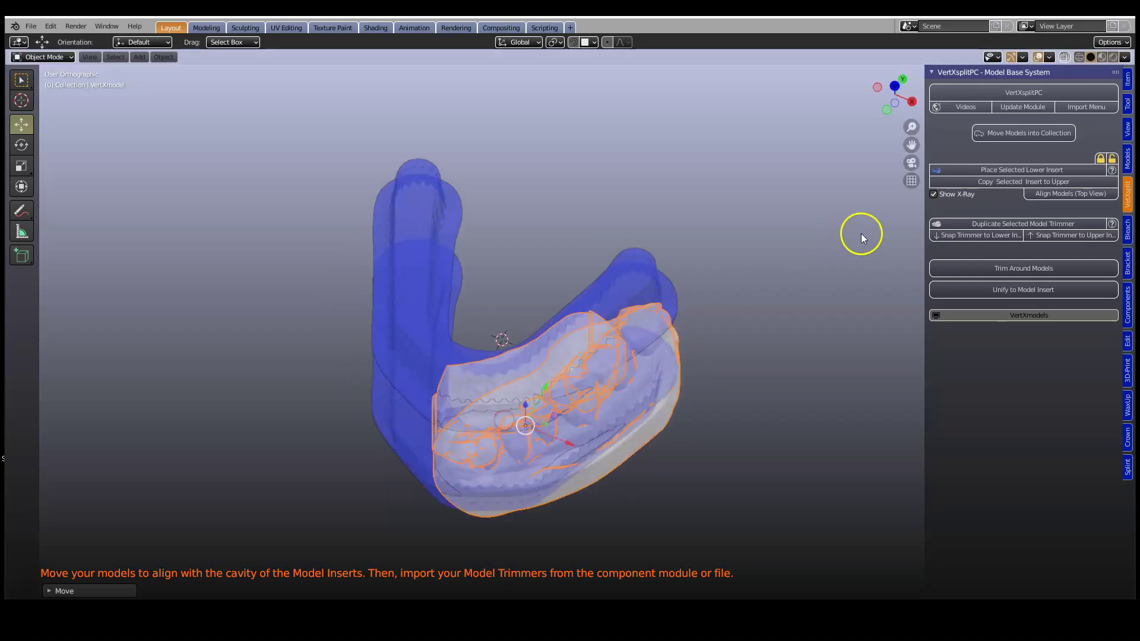
Step: Turn off the X-ray display and check from the front how the models sit in the inserts
left_click(933, 194)
middle_click_drag(596, 387, 656, 311)
middle_click_drag(594, 439, 620, 406)
key("grave")
left_click(575, 376)
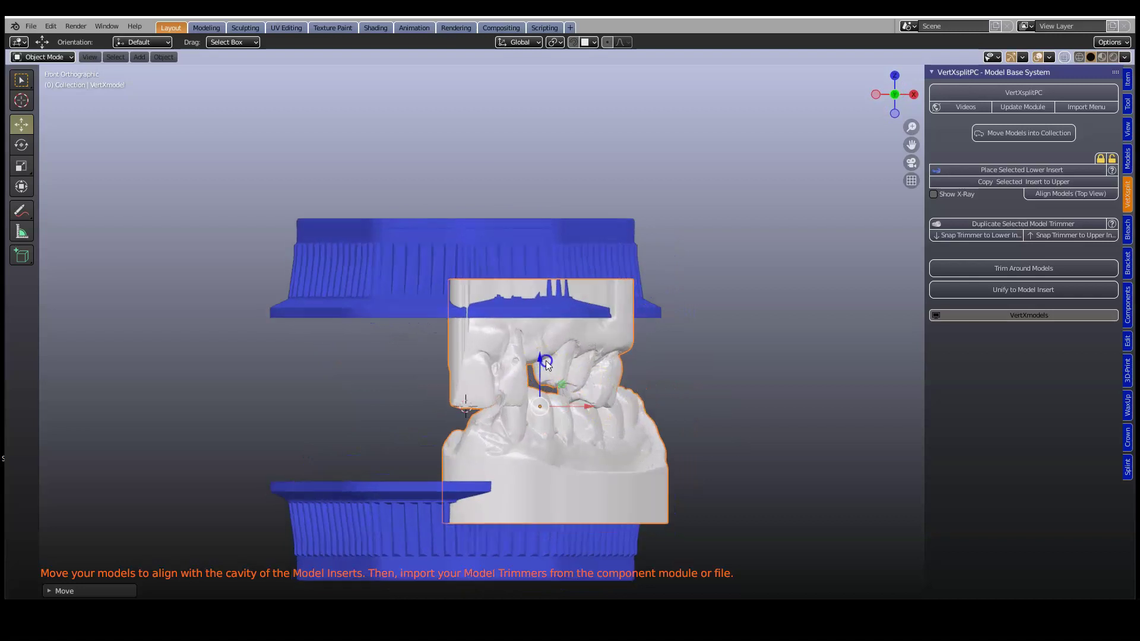
mouse_move(574, 409)
middle_mouse_down()
mouse_move(419, 419)
mouse_move(313, 415)
mouse_move(308, 399)
mouse_move(341, 417)
mouse_move(587, 421)
middle_mouse_up()
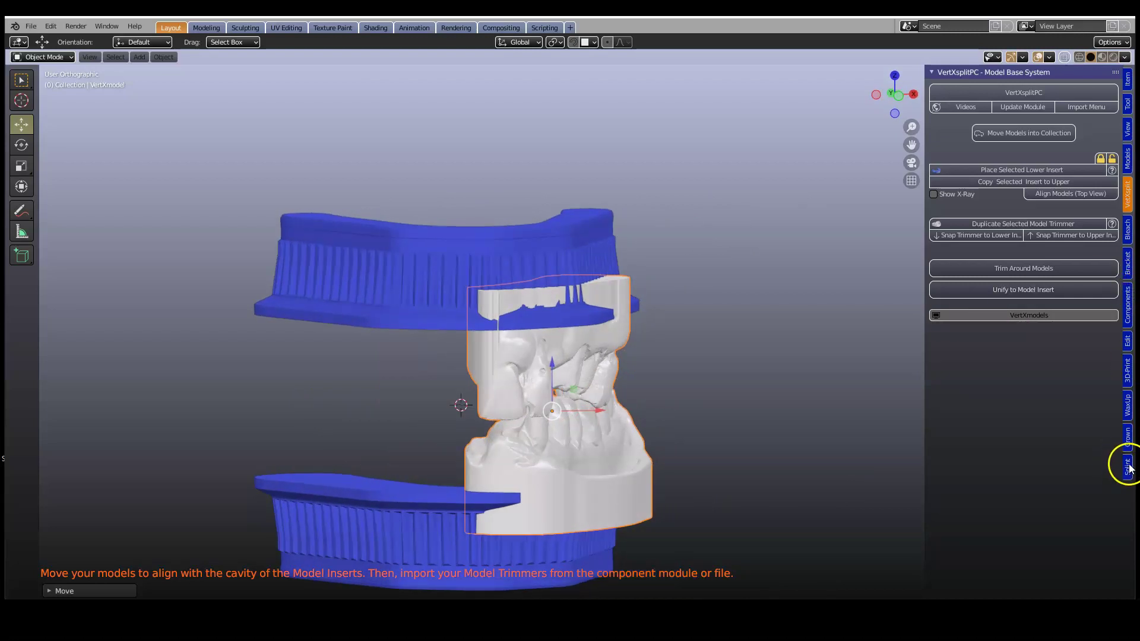
Step: Append the "I overlap large" model trimmer from the VertXsplit components library
left_click(1128, 310)
middle_click_drag(785, 411, 730, 408)
left_click(973, 296)
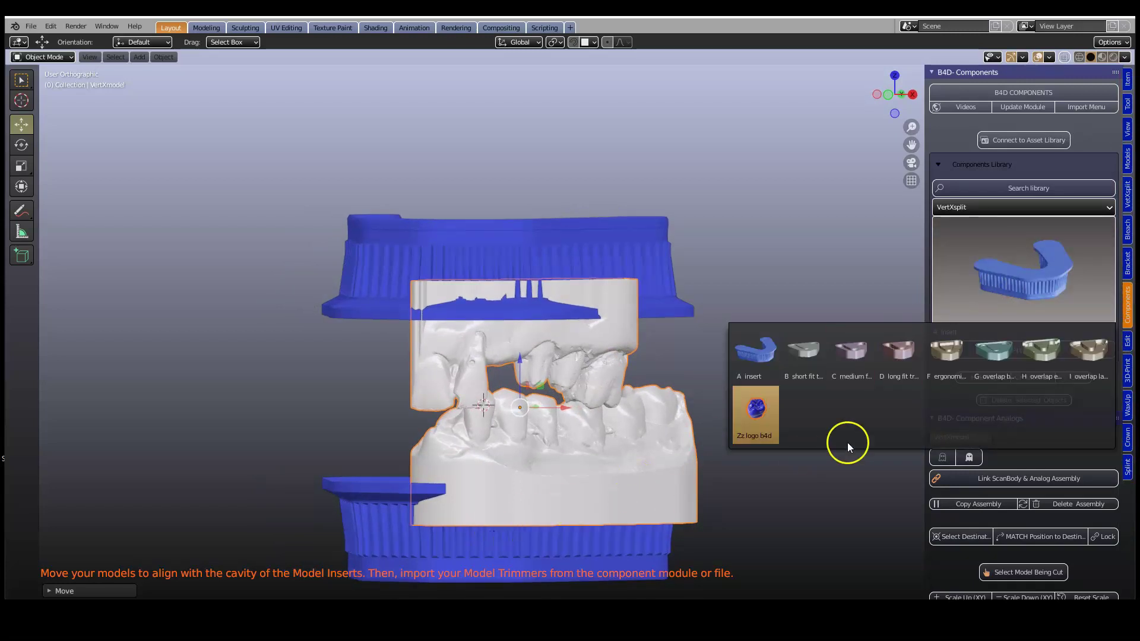
left_click(1074, 352)
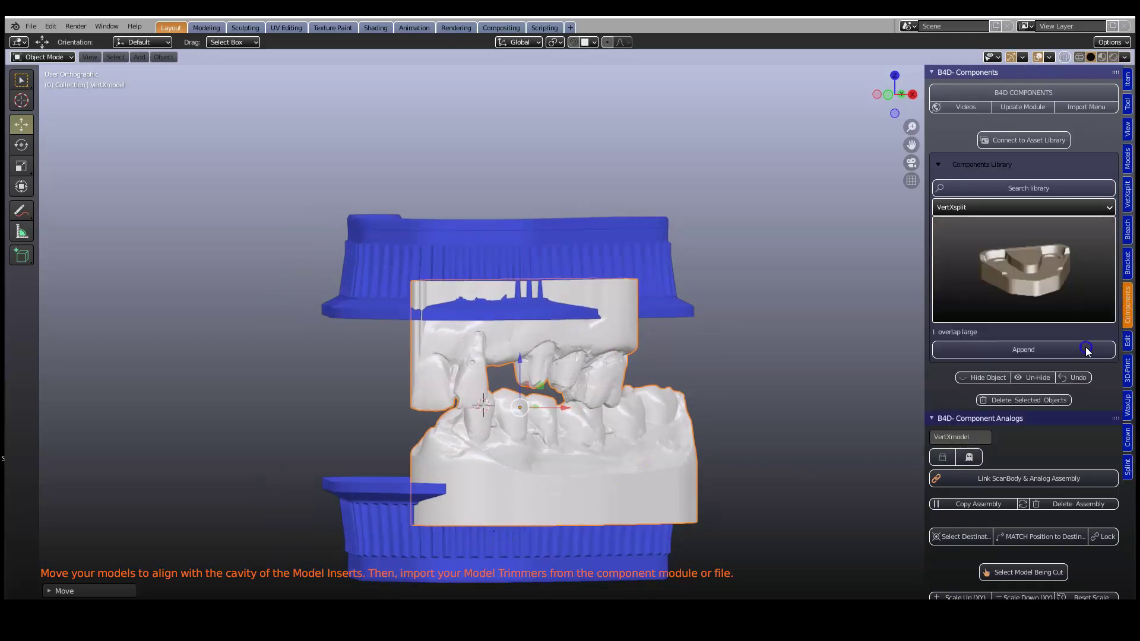
left_click(1037, 350)
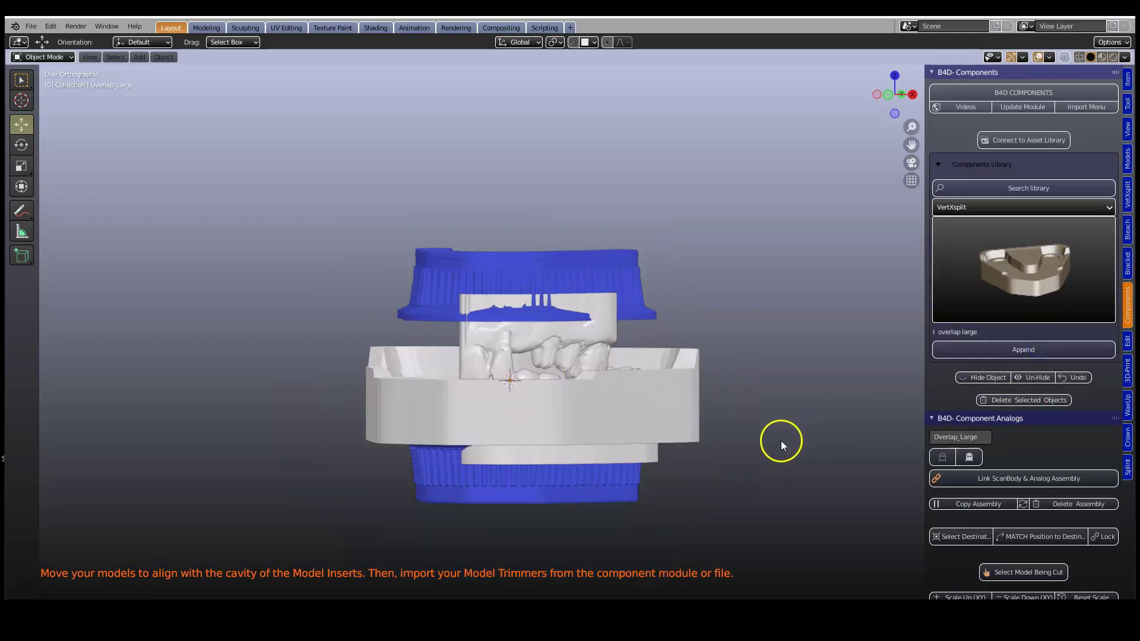
Step: Duplicate the large overlap model trimmer
left_click(653, 399)
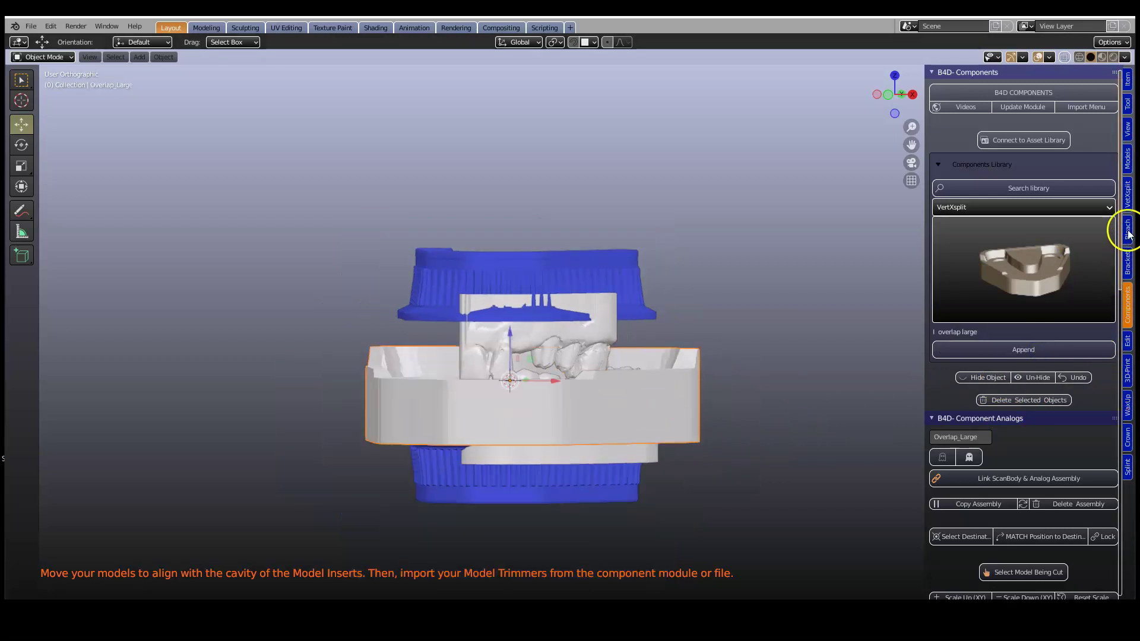
left_click(1127, 196)
middle_click_drag(728, 348, 745, 371)
left_click(989, 183)
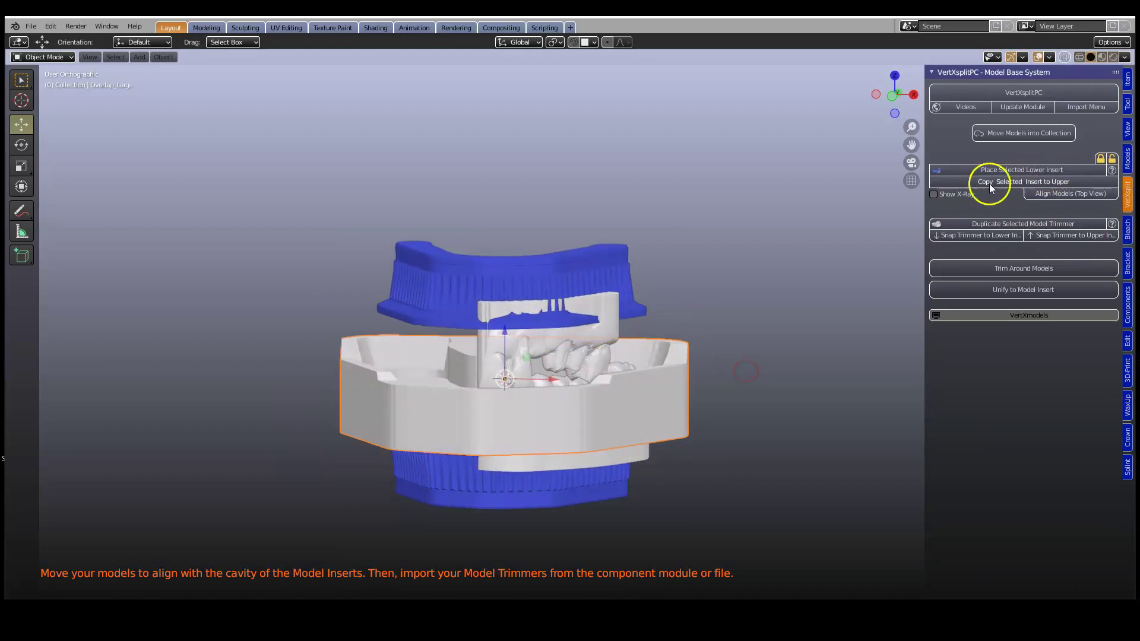
left_click(1000, 224)
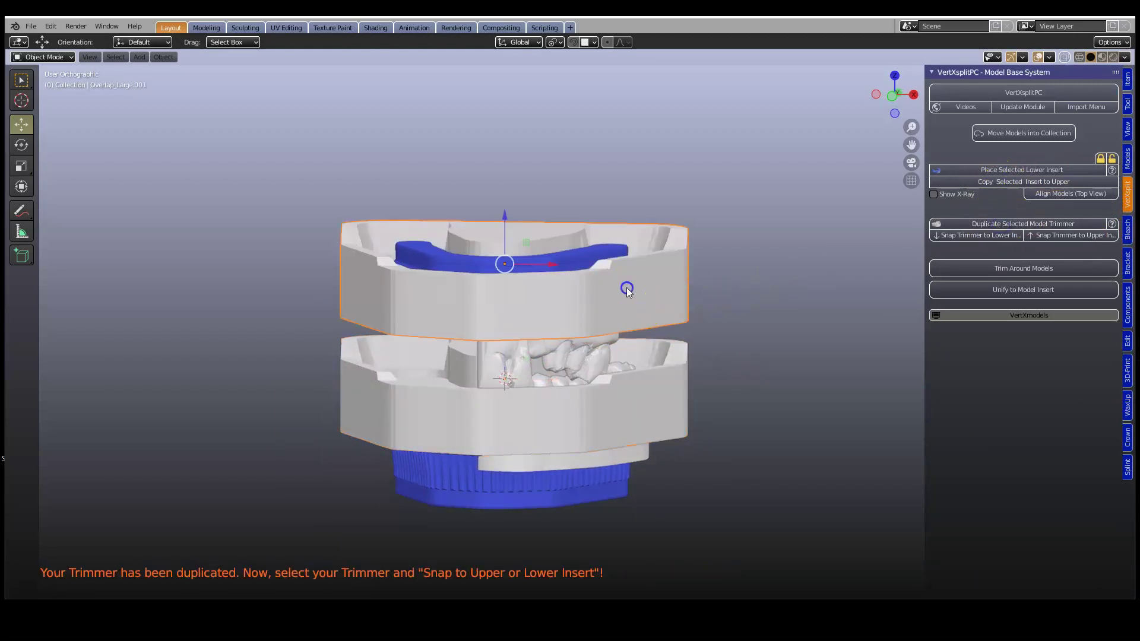
Step: Snap the duplicated trimmer to the upper insert and the original trimmer to the lower insert
left_click(1079, 235)
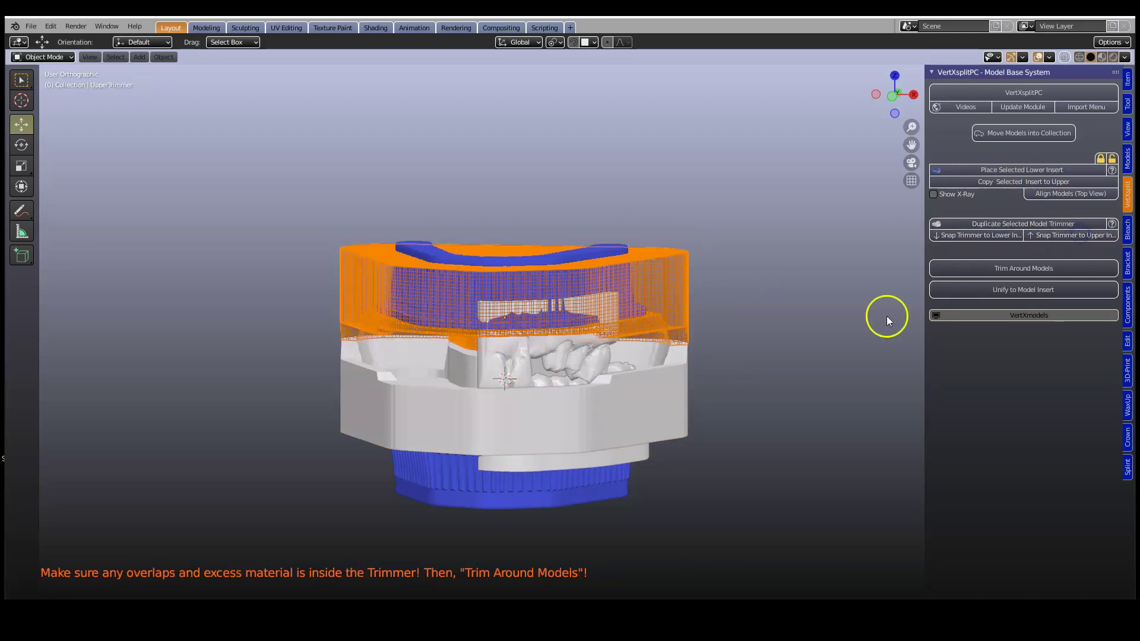
left_click(650, 405)
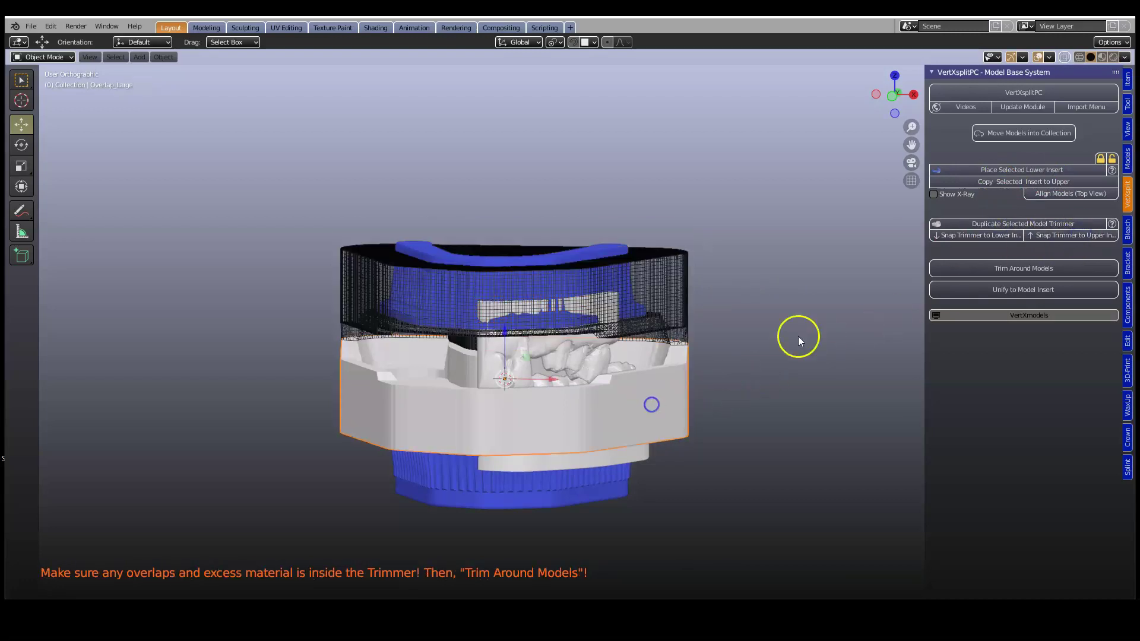
left_click(984, 235)
Step: Trim around the models and unify them with the model inserts
middle_click_drag(686, 388, 714, 408)
left_click(1017, 269)
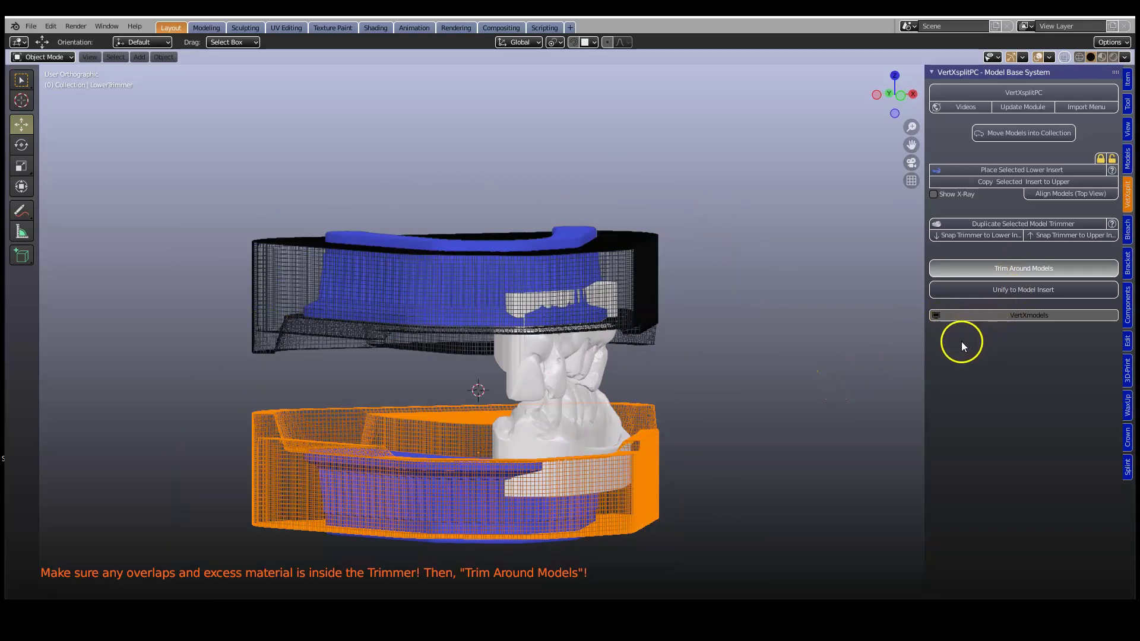
middle_click_drag(861, 386, 795, 348)
left_click(1020, 289)
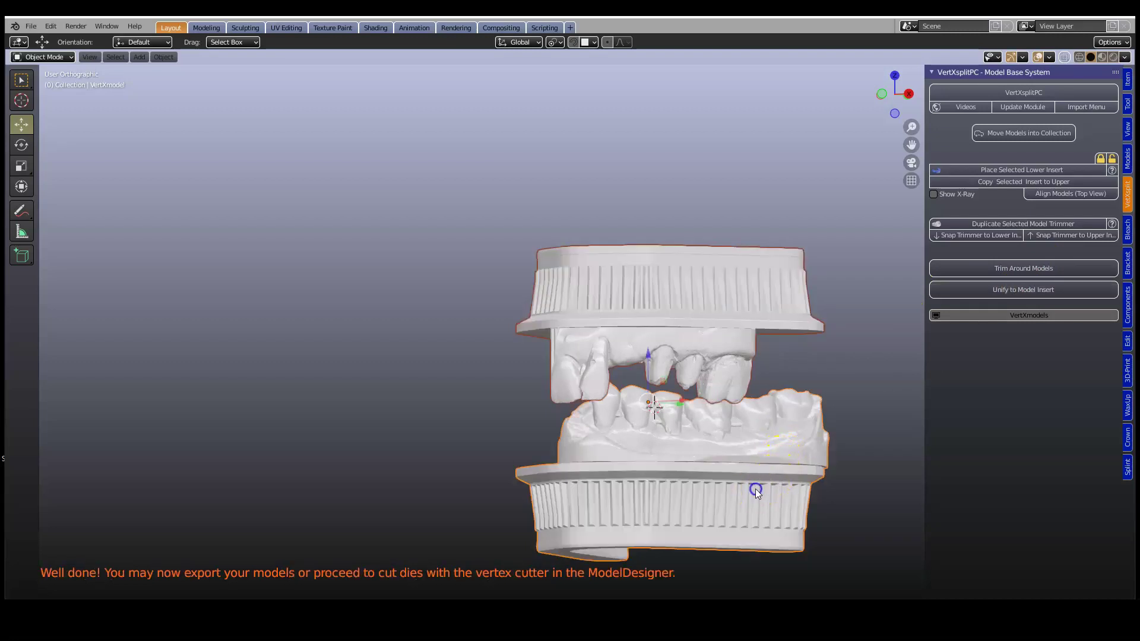
Step: Take the lower model out of view and expose the biting surface of the upper model
middle_click_drag(755, 489, 548, 172)
scroll(583, 353, "up", 4)
middle_click_drag(583, 354, 683, 323)
left_click(429, 510)
key("x")
left_click(406, 467)
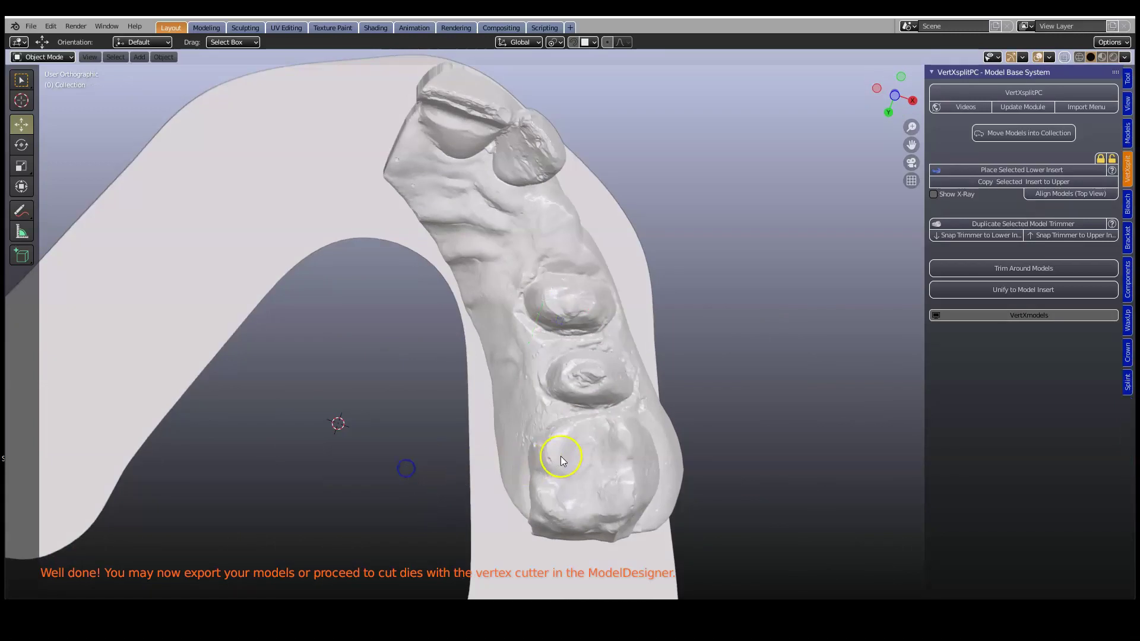
Step: Place the 3D cursor on the upper molar and start vertex cutting on the upper model
left_click(567, 455)
right_click(571, 438, "shift")
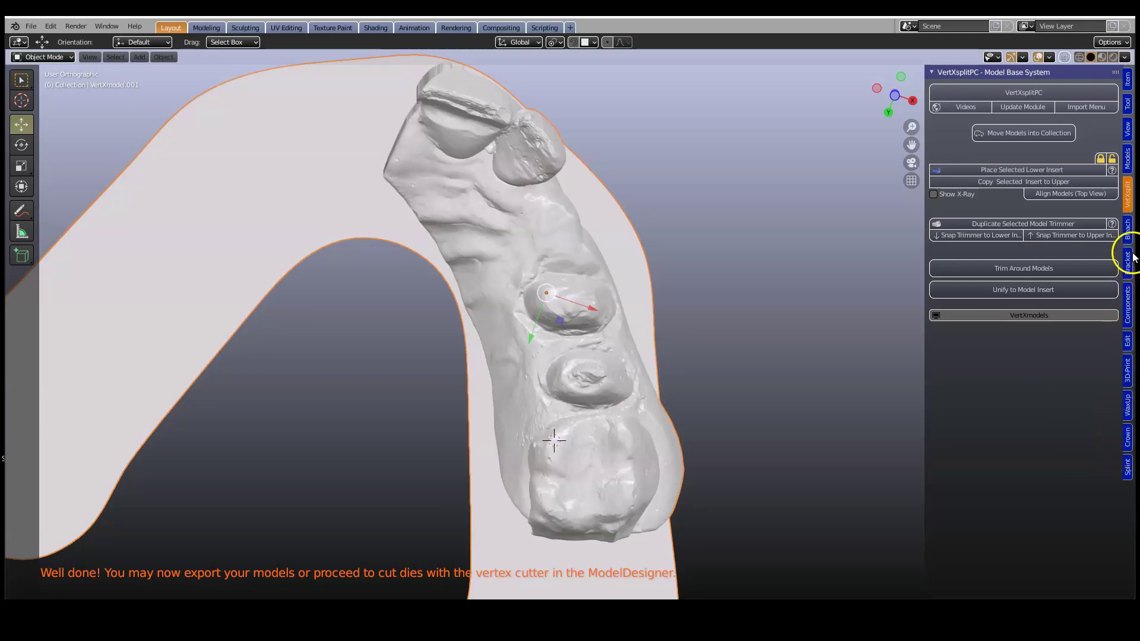
left_click(1126, 156)
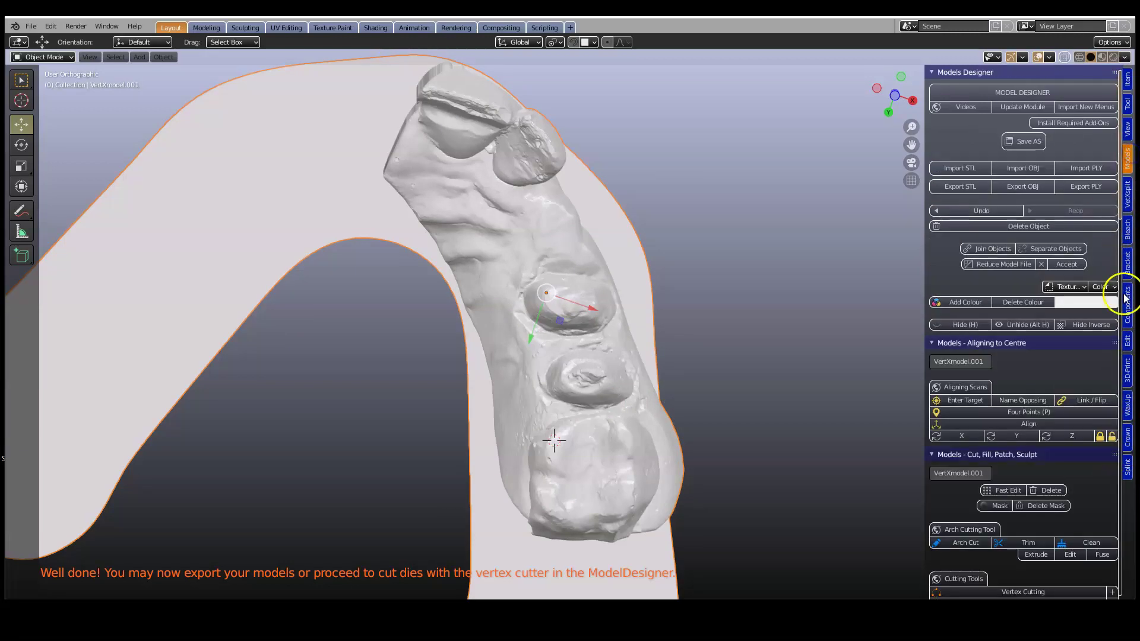
scroll(1070, 419, "down", 5)
scroll(1073, 425, "down", 1)
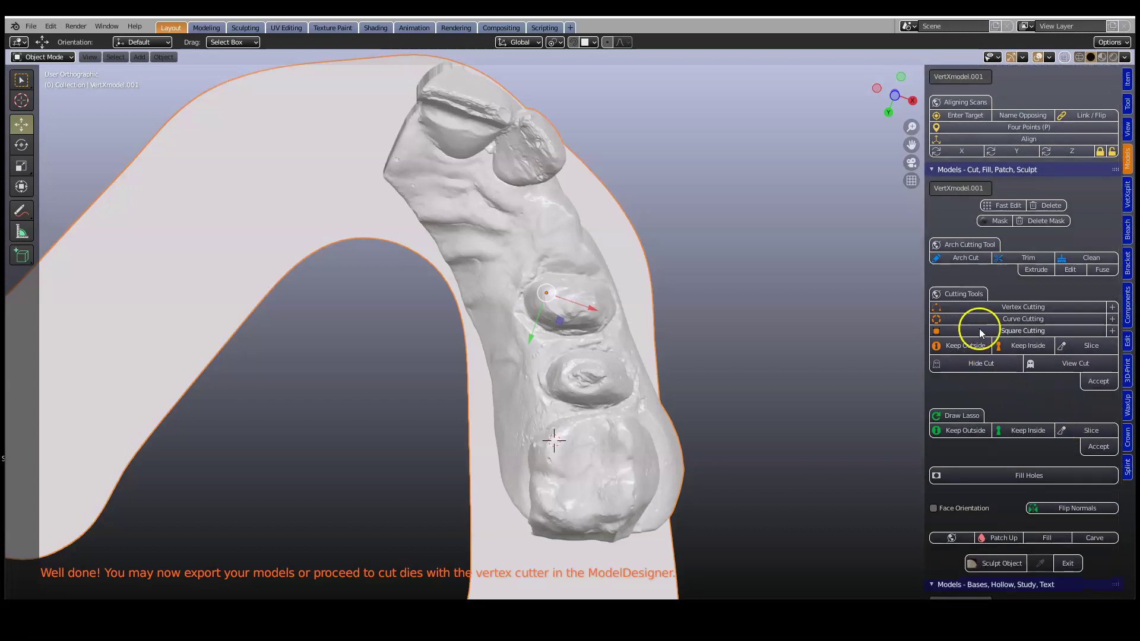
left_click(1027, 306)
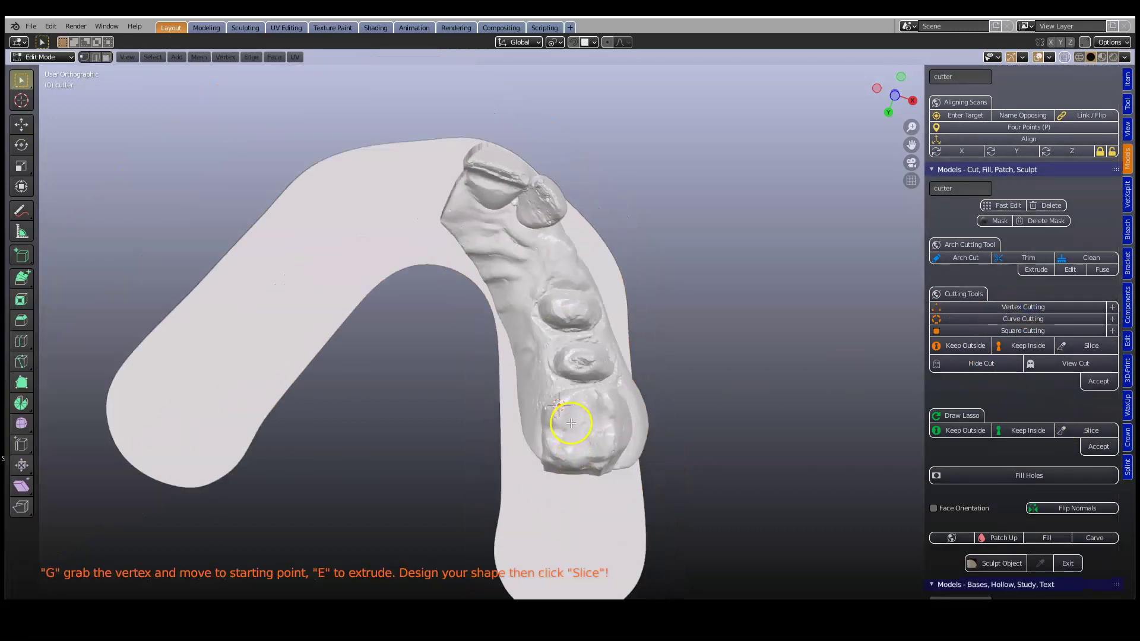
Step: Draw a four-point cutting line across the arch between the molar and the adjacent prepared tooth, extending past both edges of the insert
key("g")
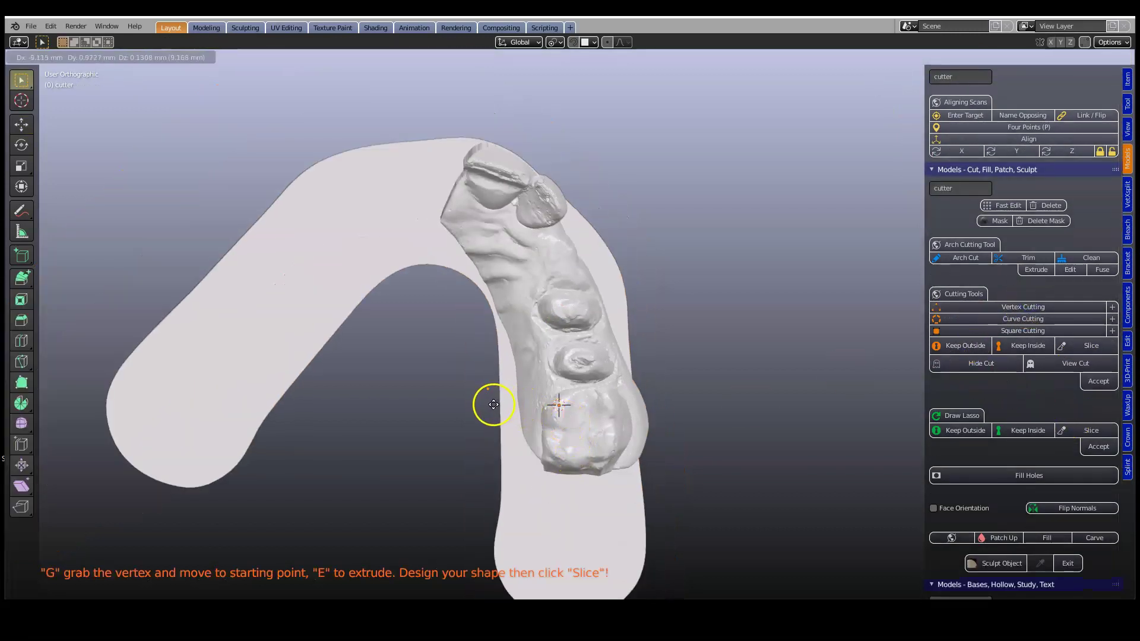
left_click(497, 400)
scroll(494, 409, "up", 3)
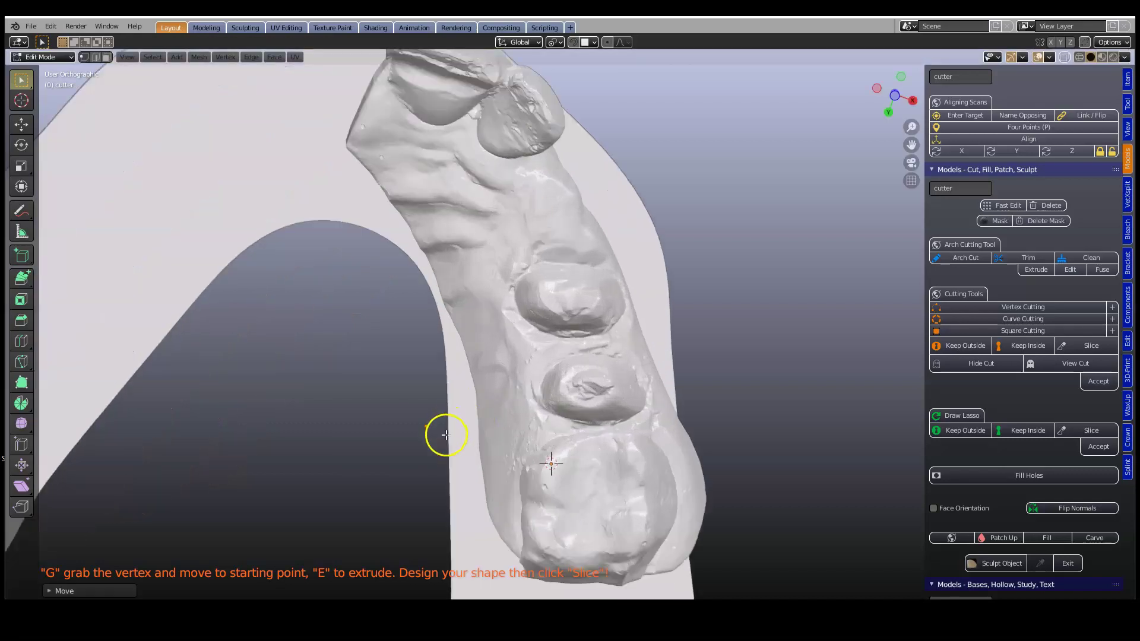
key("e")
left_click(578, 440)
key("e")
left_click(679, 433)
key("e")
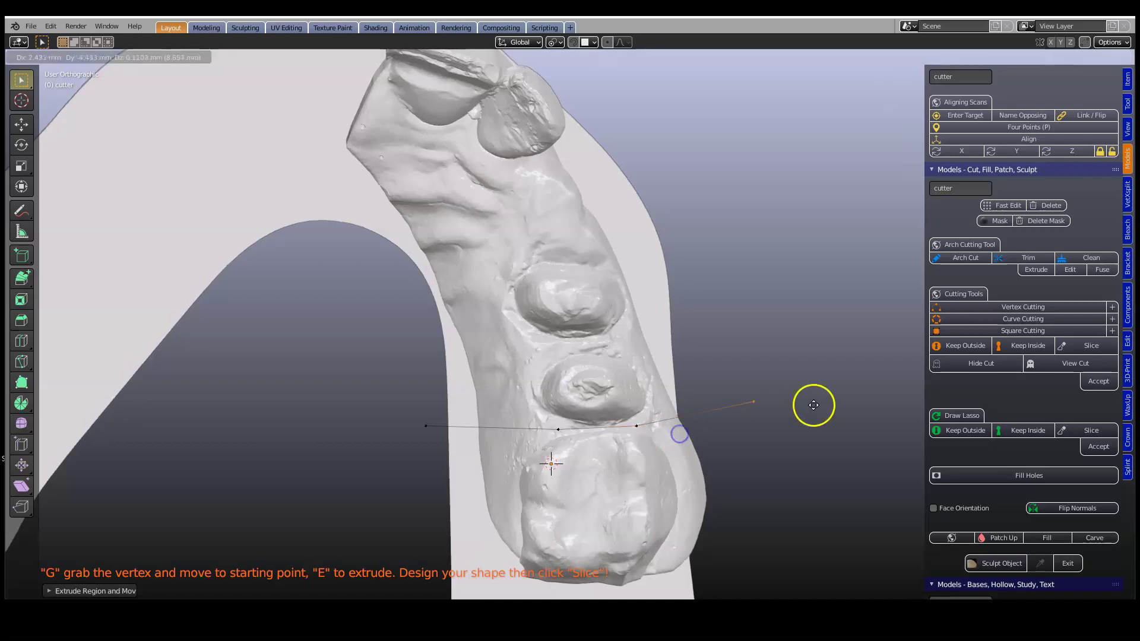
left_click(814, 407)
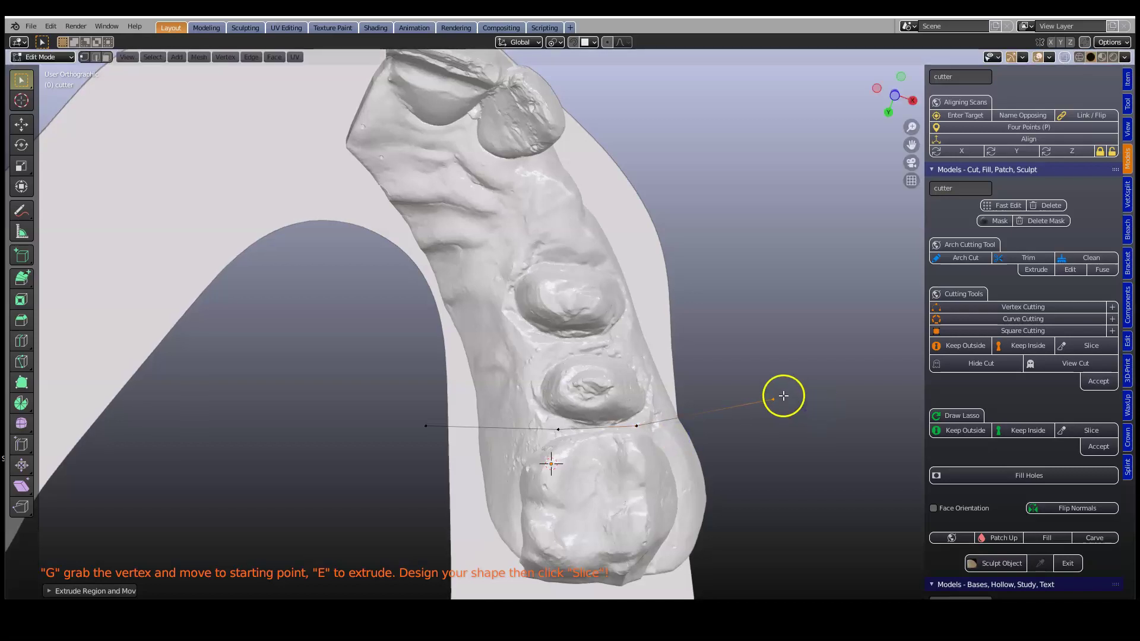
Step: Draw a separate straight cutting line across the arch between the two prepared teeth
key("e")
left_click(434, 367)
key("shift+d")
left_click(715, 323)
Step: Draw a five-point cutting line that curves around the front side of the foremost prepared tooth and crosses the whole insert
key("e")
left_click(416, 302)
key("e")
left_click(534, 260)
key("e")
left_click(564, 254)
key("e")
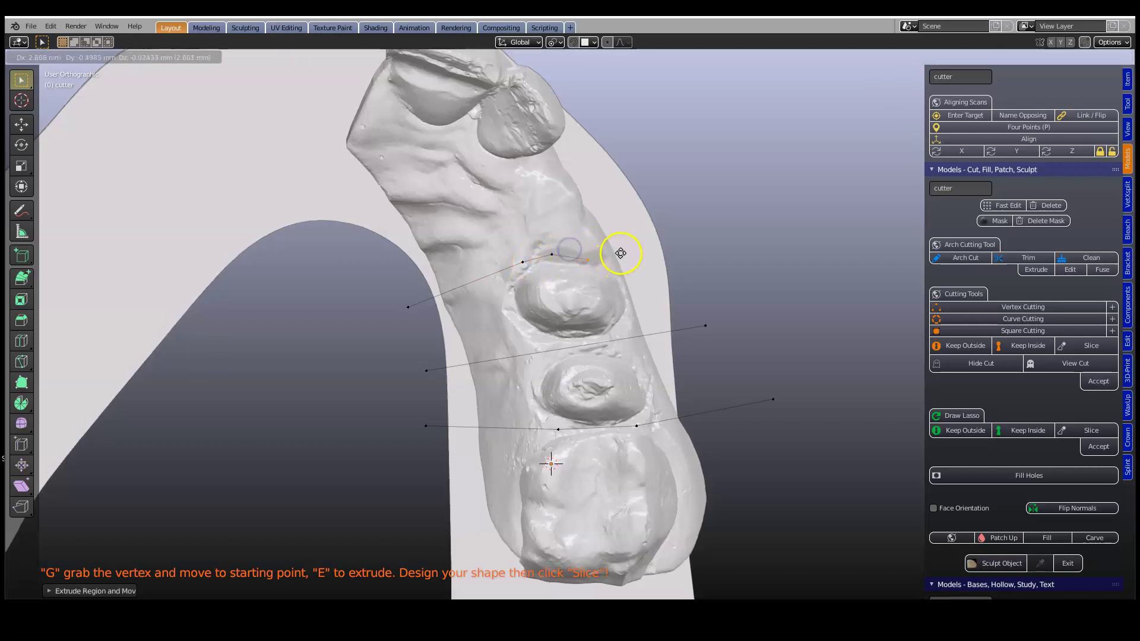
left_click(622, 249)
key("e")
left_click(754, 261)
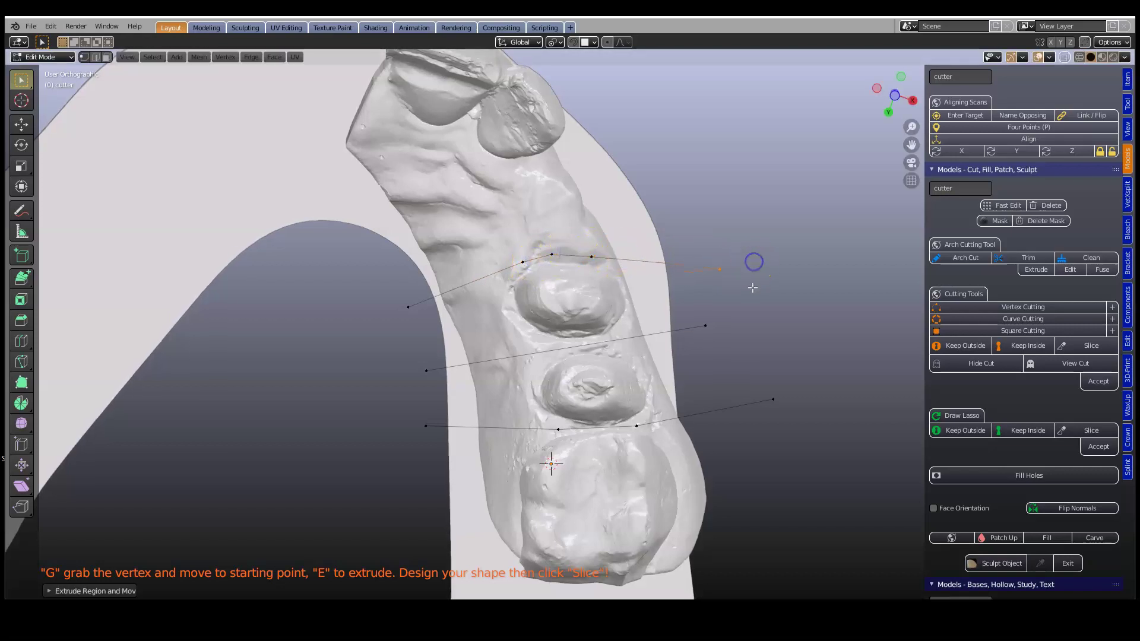
Step: Draw a three-point, bent cutting line across the arch just behind the front teeth
key("e")
left_click(409, 280)
key("shift+d")
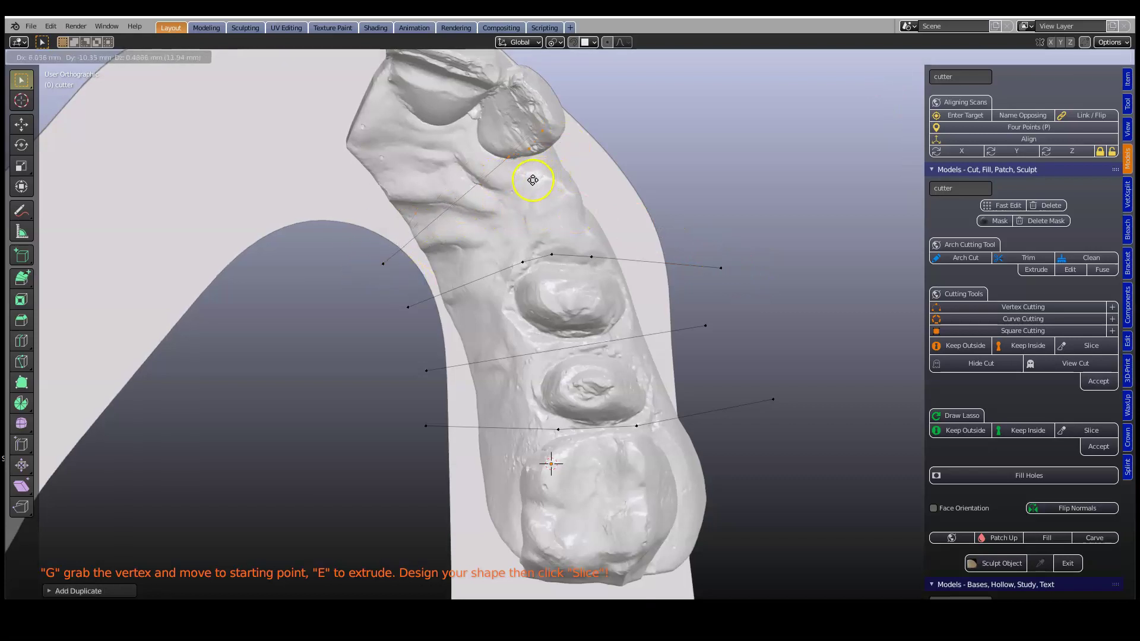
left_click(527, 190)
key("e")
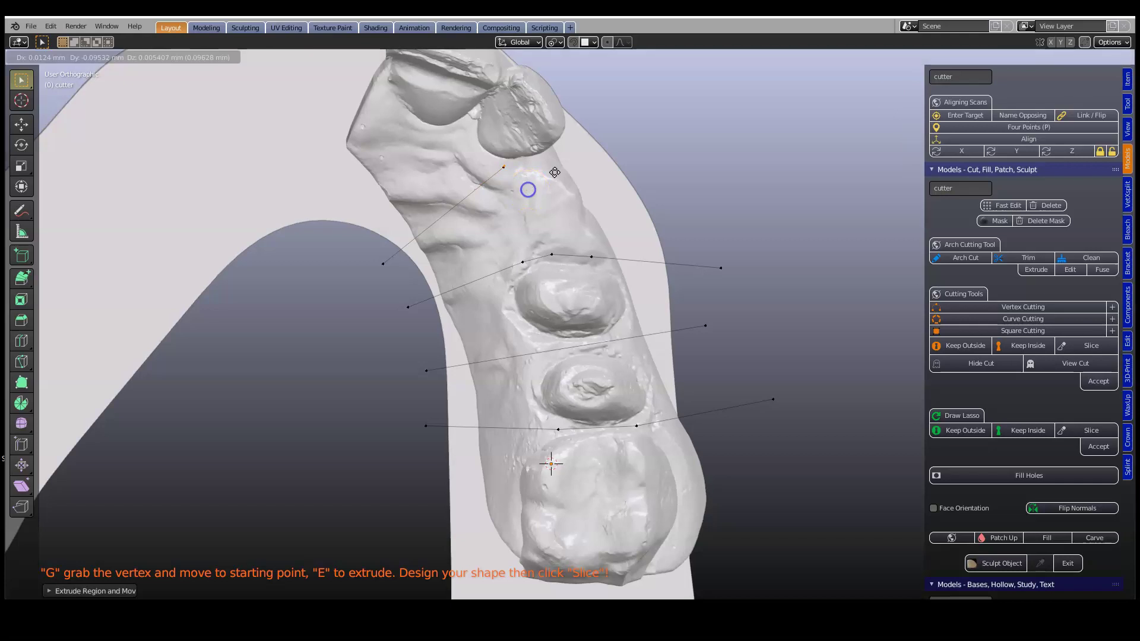
left_click(640, 148)
middle_click_drag(640, 148, 642, 149)
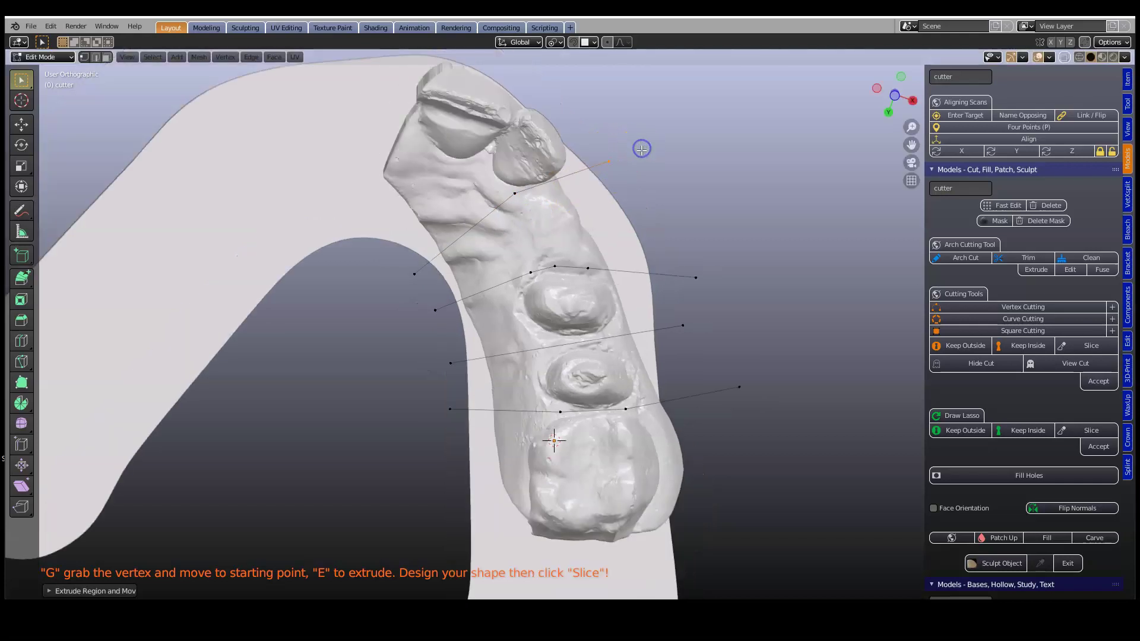
Step: Draw a straight cutting line across the insert at the front end of the partial scan
key("shift+d")
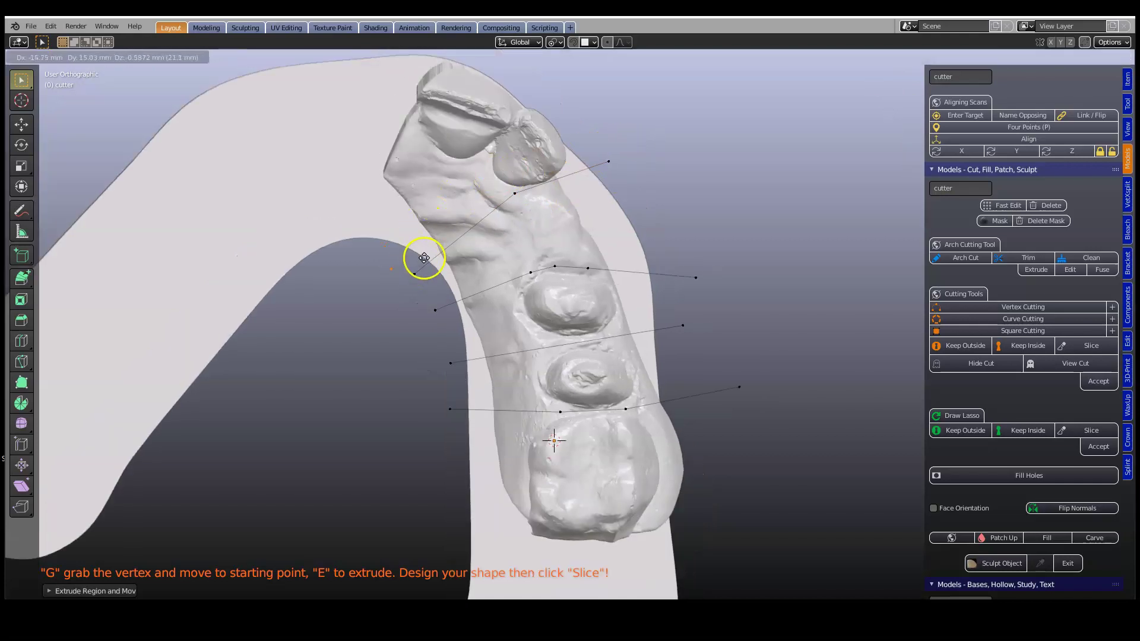
left_click(406, 279)
key("e")
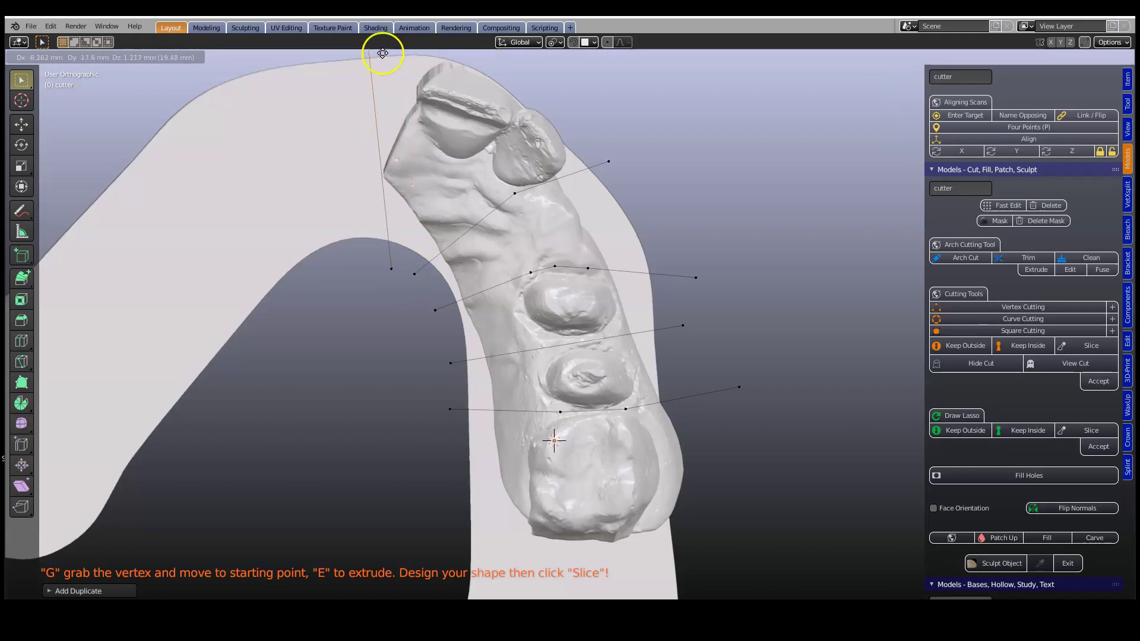
left_click(383, 55)
middle_click_drag(387, 114, 396, 228)
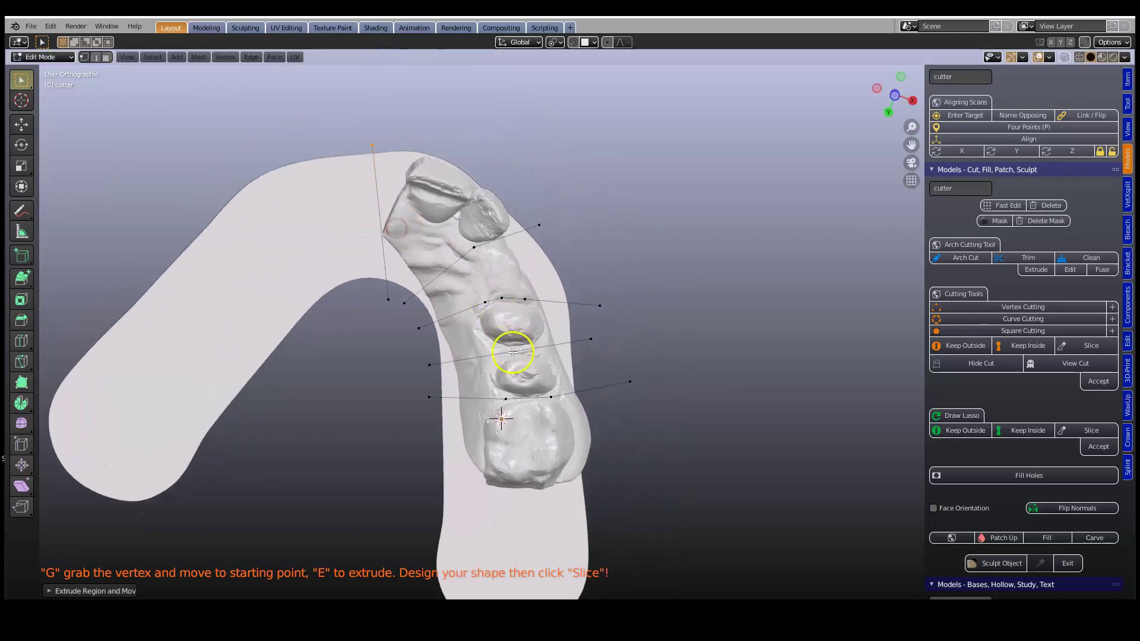
Step: Draw a straight cutting line across the insert just behind the molar
middle_click_drag(512, 352, 545, 263, "shift")
scroll(456, 340, "up", 1)
key("g")
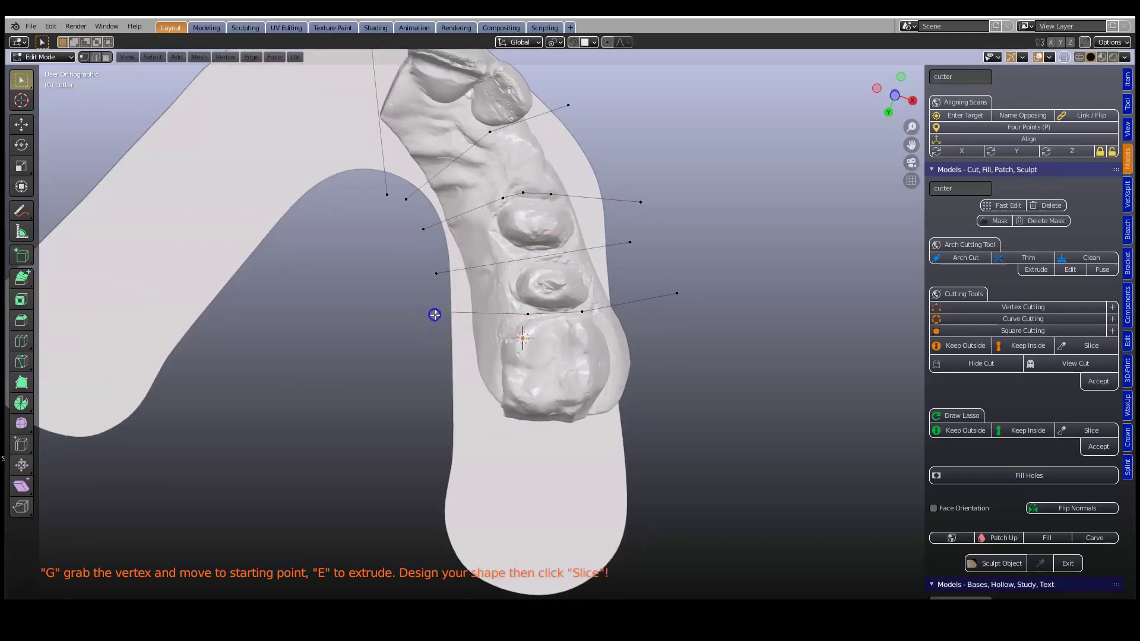
key("g")
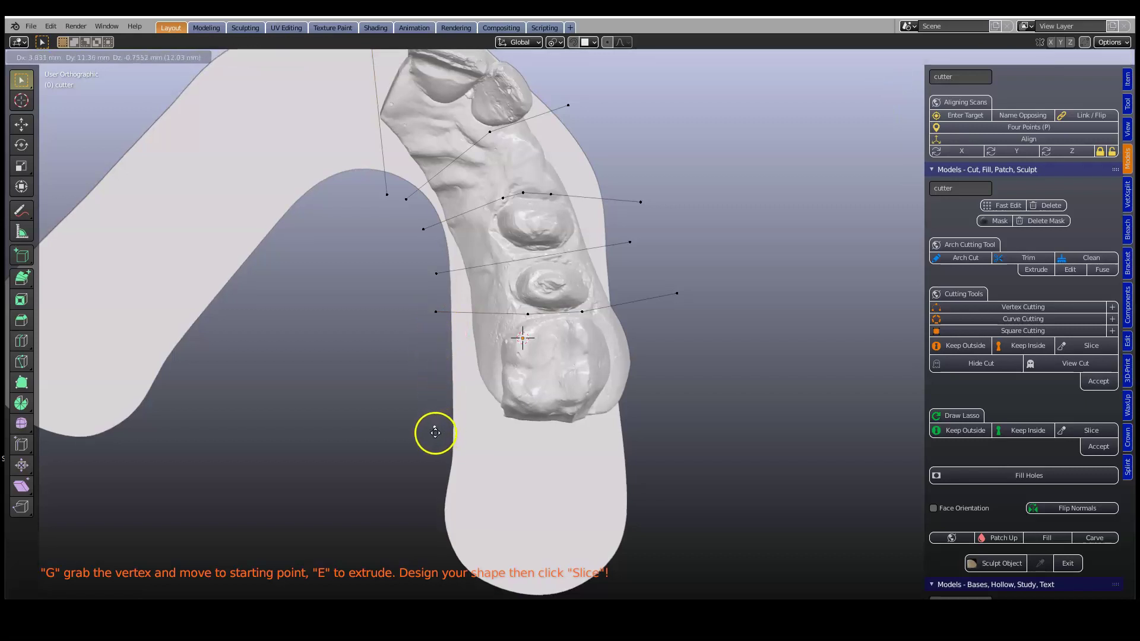
left_click(426, 433)
key("e")
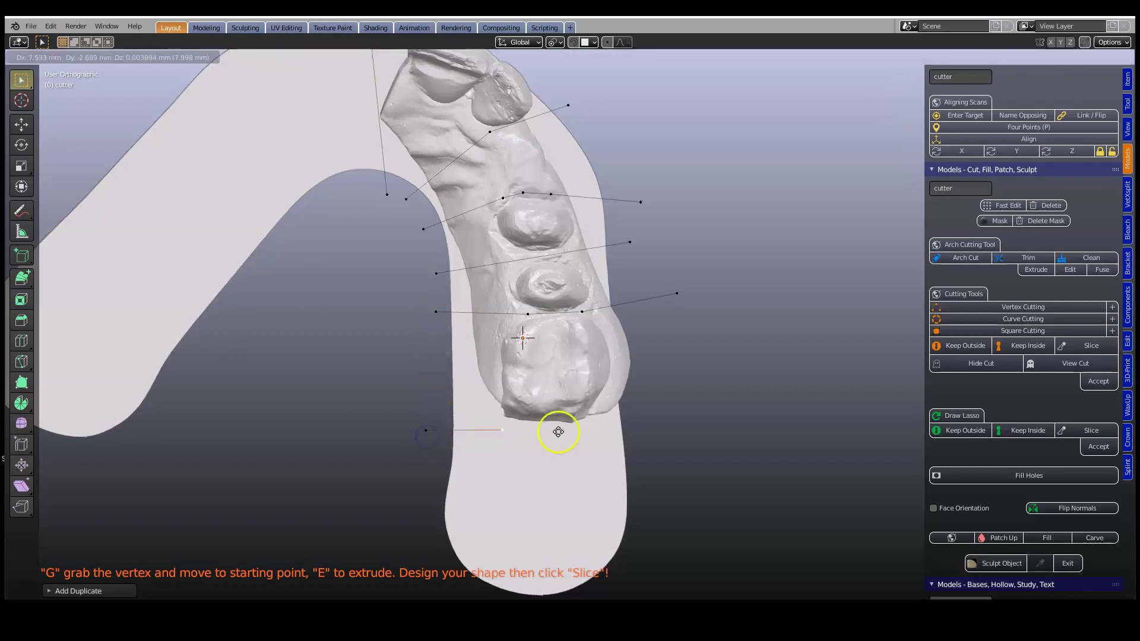
left_click(676, 434)
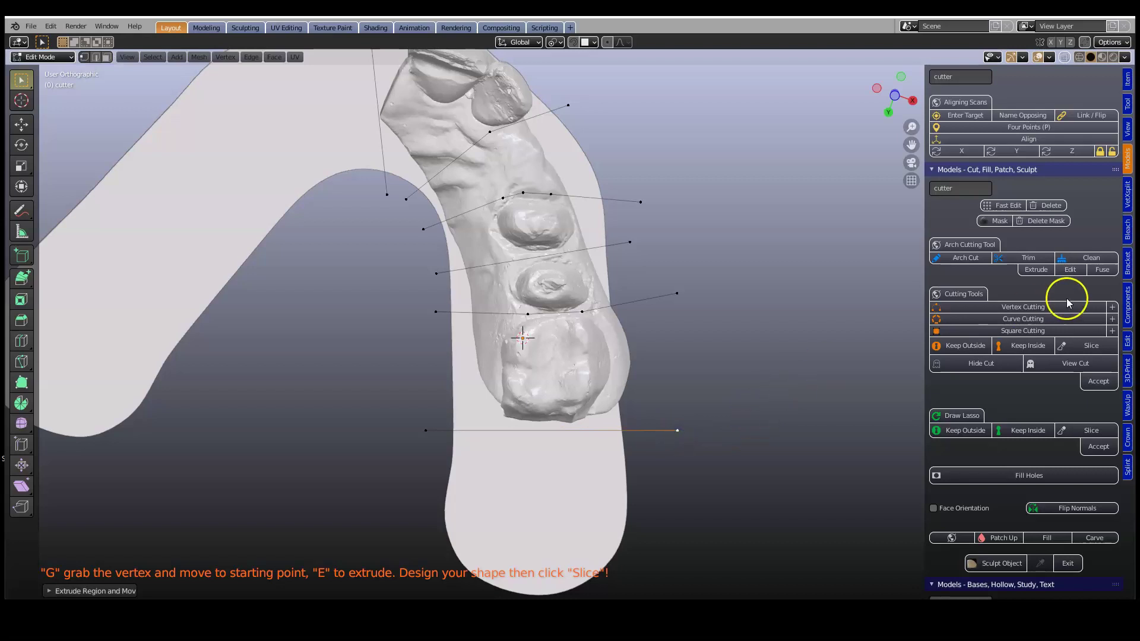
Step: Slice the upper model along the drawn lines with a thickness of 0.15 mm and accept the cut
left_click(1092, 346)
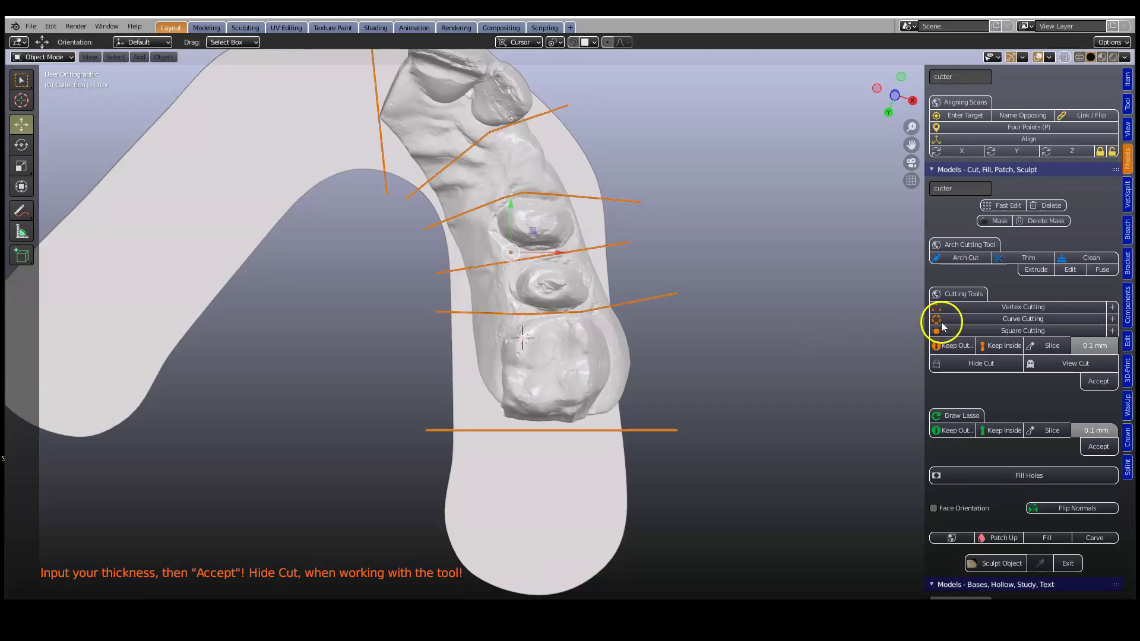
left_click_drag(924, 324, 815, 333)
left_click(1080, 344)
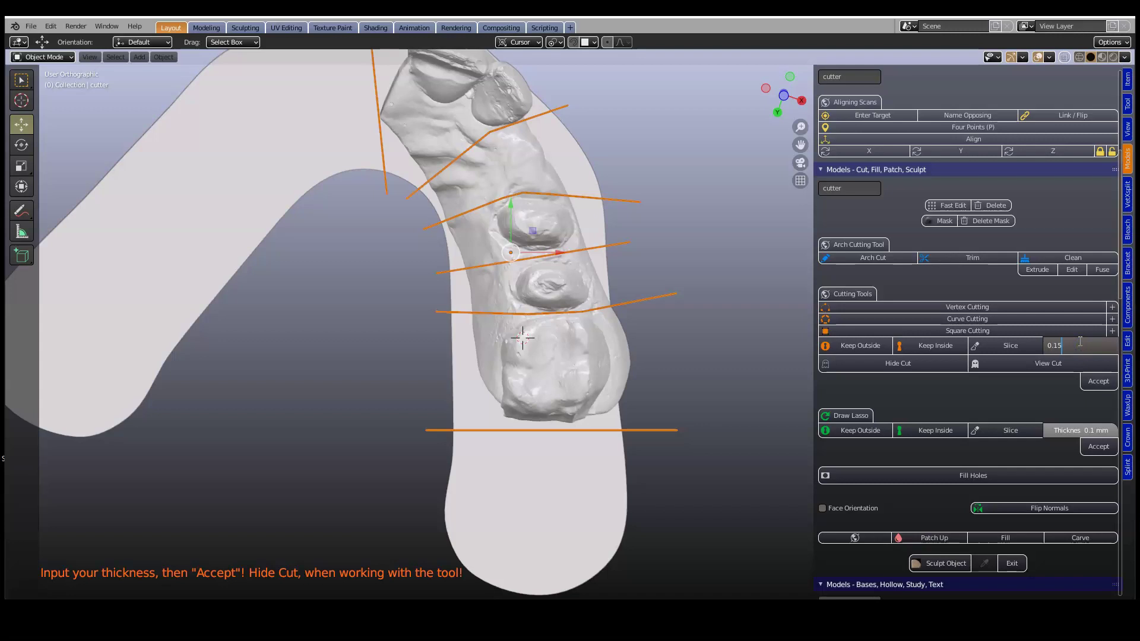
left_click(1076, 330)
scroll(655, 343, "up", 2)
scroll(654, 344, "down", 1)
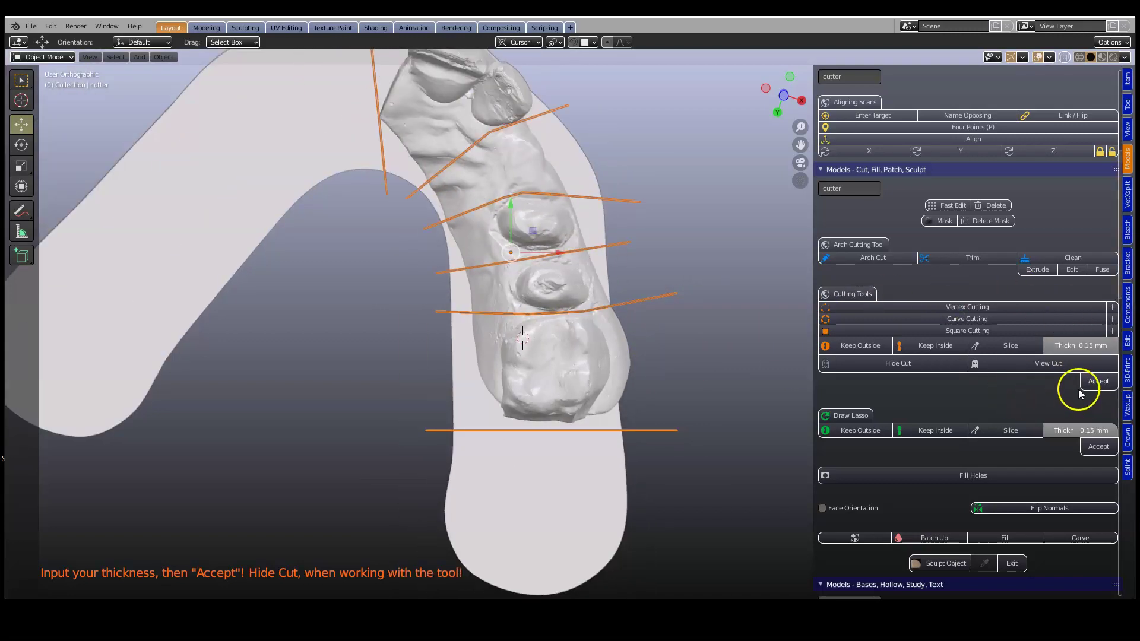
left_click(1097, 381)
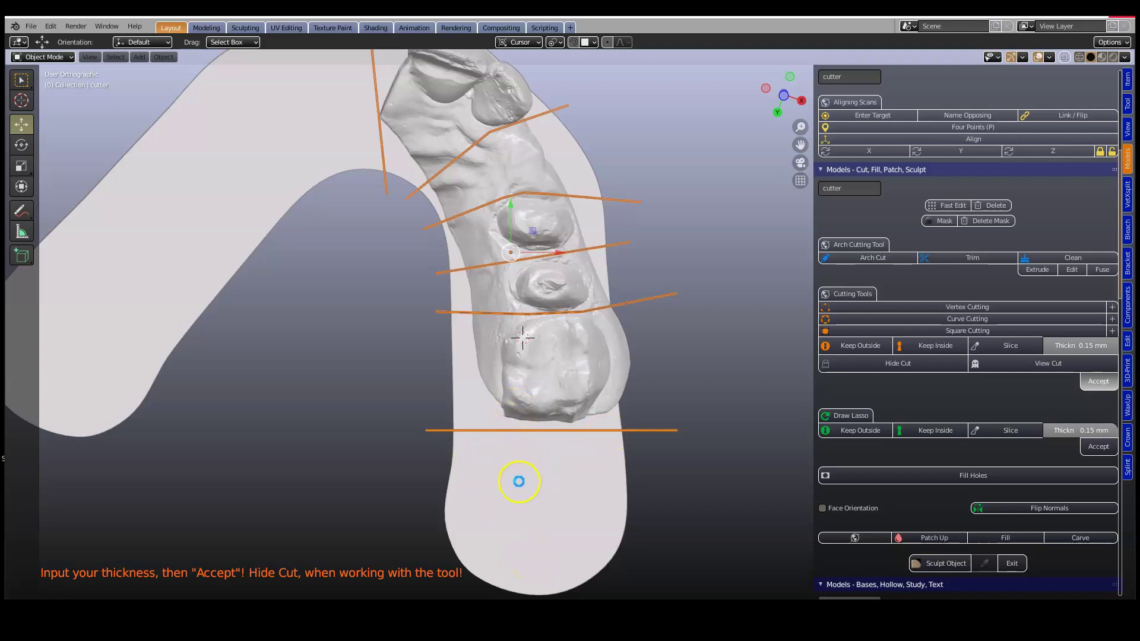
Step: Delete the two empty insert sections, the one behind the molar and the one beyond the front teeth
left_click(518, 487)
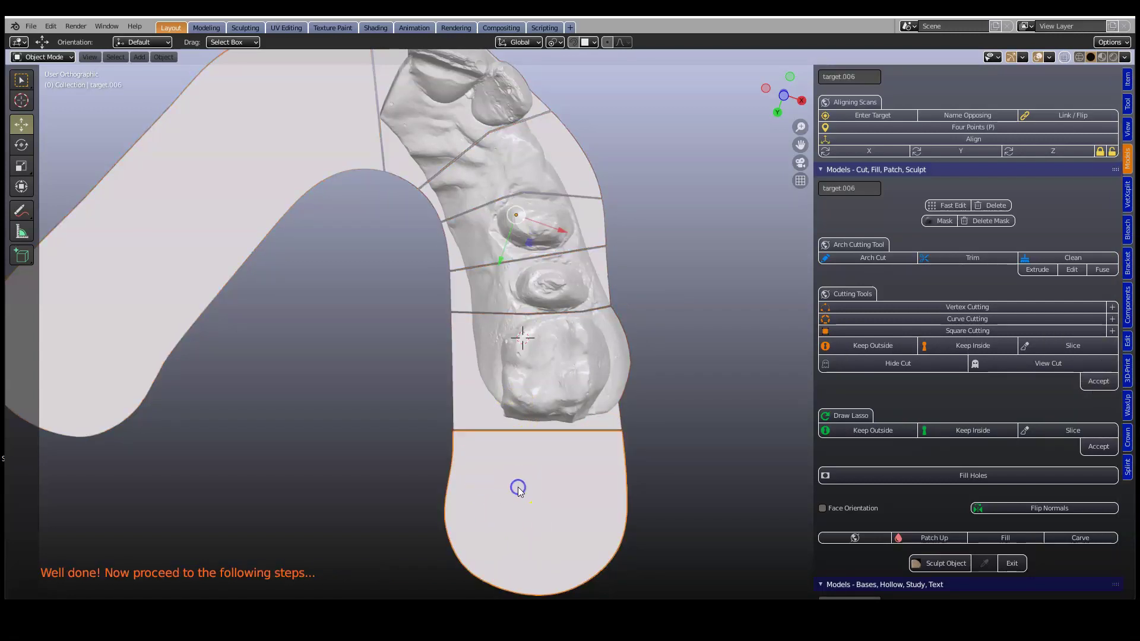
left_click(232, 220)
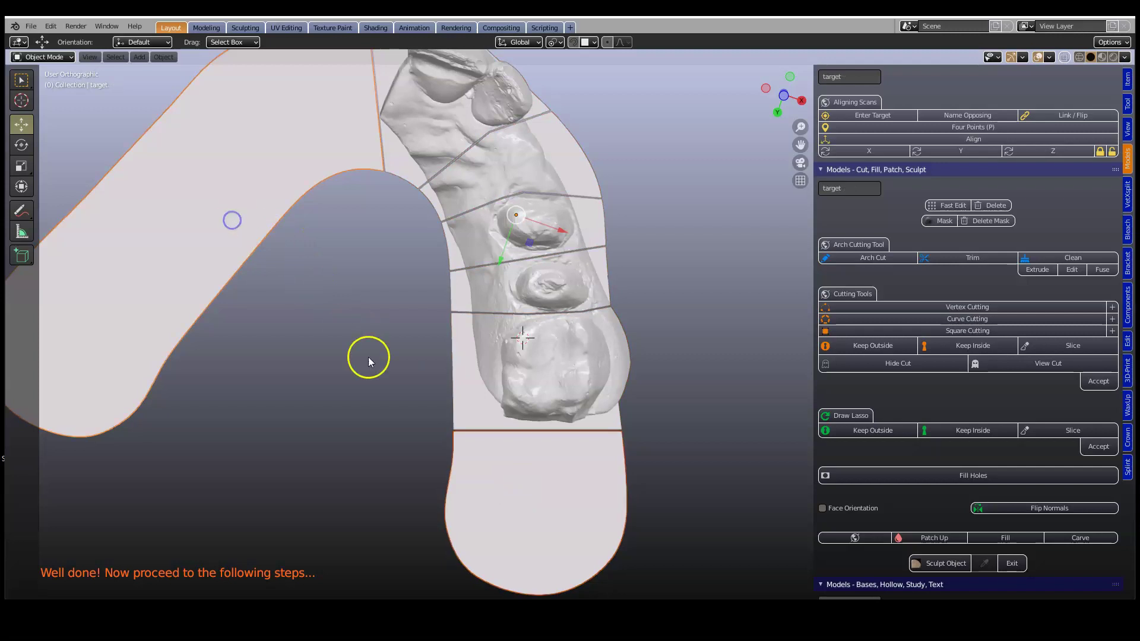
key("x")
left_click(377, 407)
Step: Bring the lower model back into view and show it together with the sectioned upper model
left_click(488, 363)
middle_click_drag(488, 363, 482, 465)
key("ctrl+z")
left_click(482, 465)
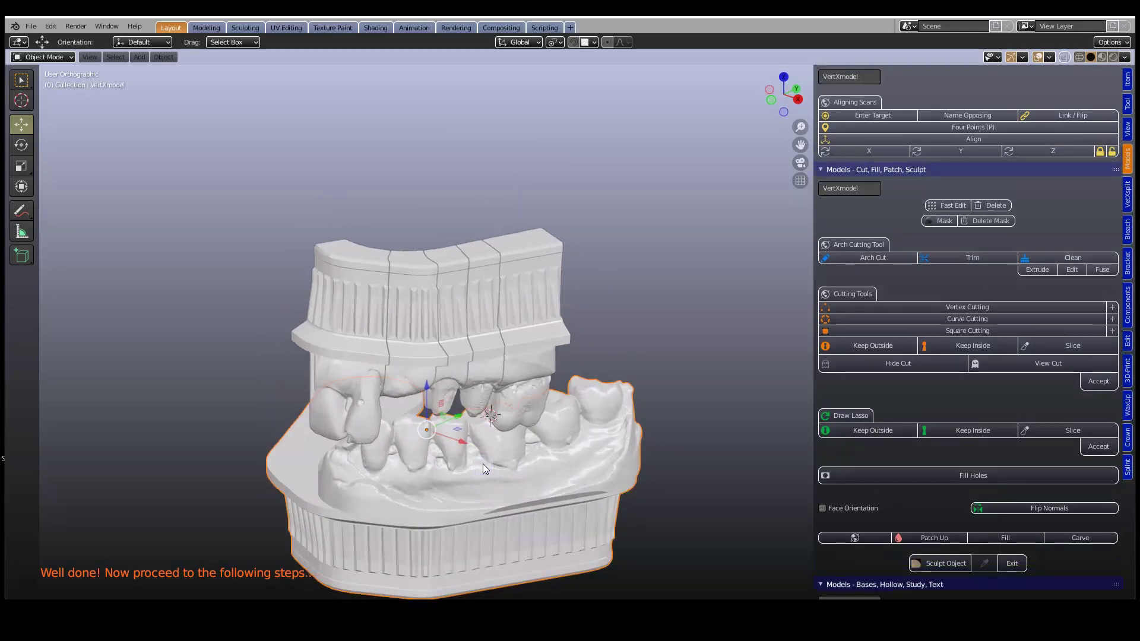
Step: Hide all sections of the upper model so that only the lower model is shown from its biting side
key("ctrl+i")
key("Delete")
left_click(485, 463)
middle_click_drag(483, 463, 572, 374)
Step: Draw a straight cutting line across the lower model's front teeth and slice along it with a thickness of 0.1 mm
left_click(489, 394)
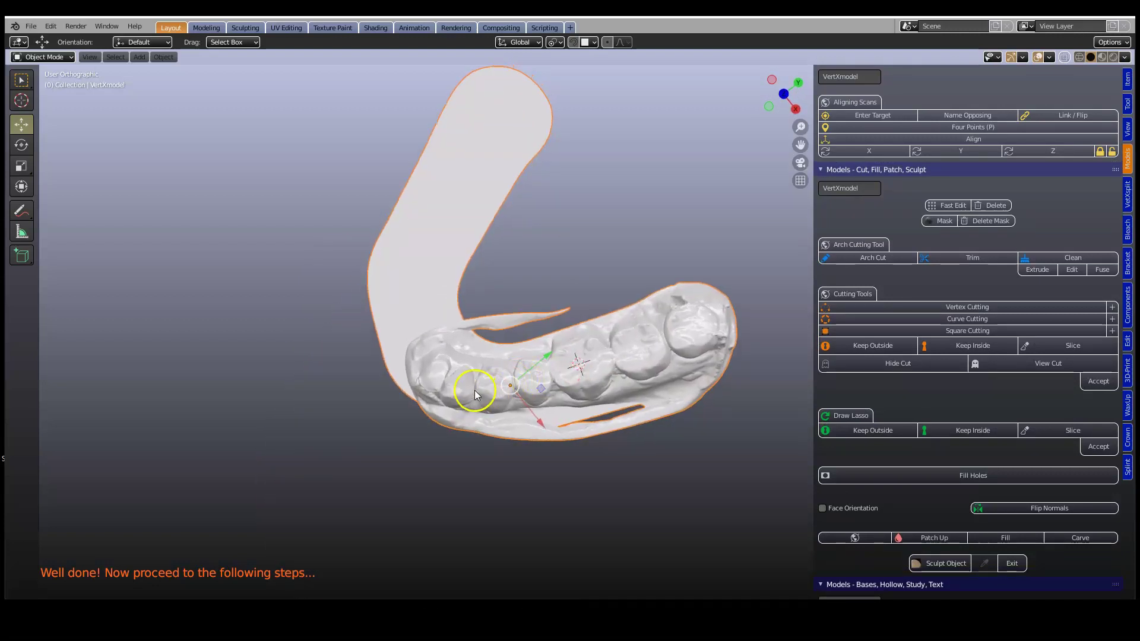
scroll(474, 392, "up", 1)
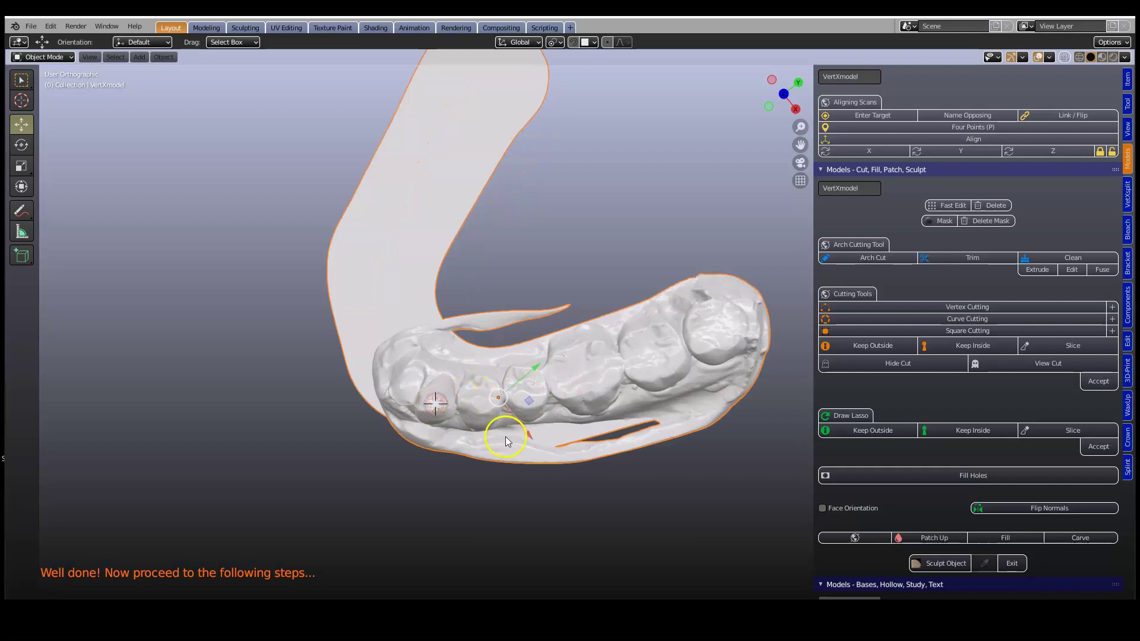
scroll(570, 380, "up", 1)
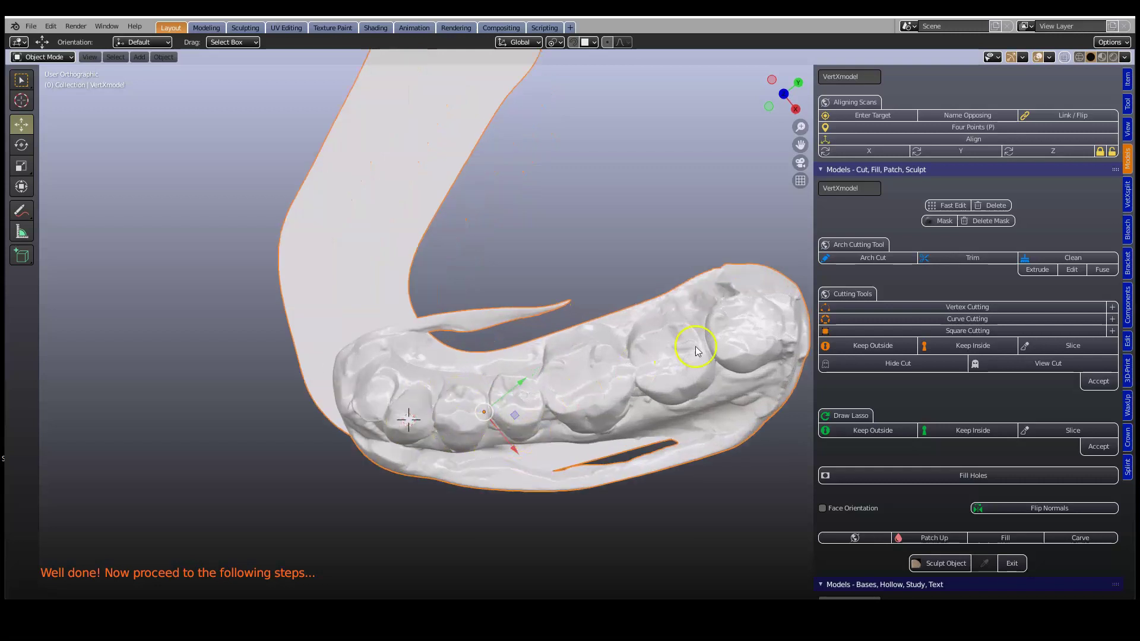
left_click(896, 309)
key("g")
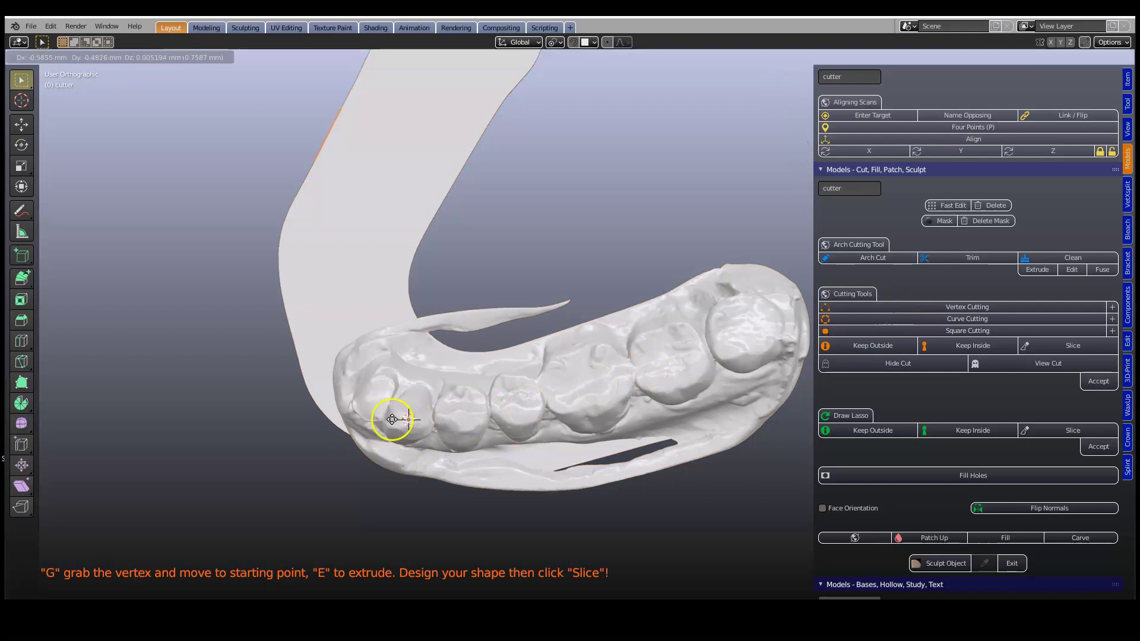
left_click(287, 427)
key("e")
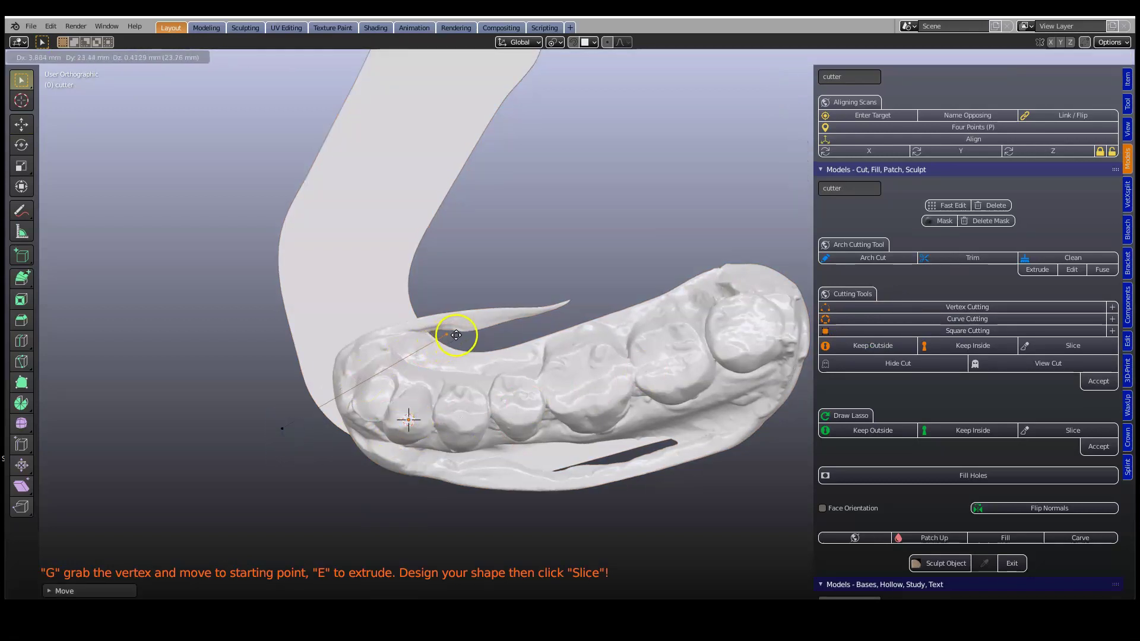
left_click(455, 336)
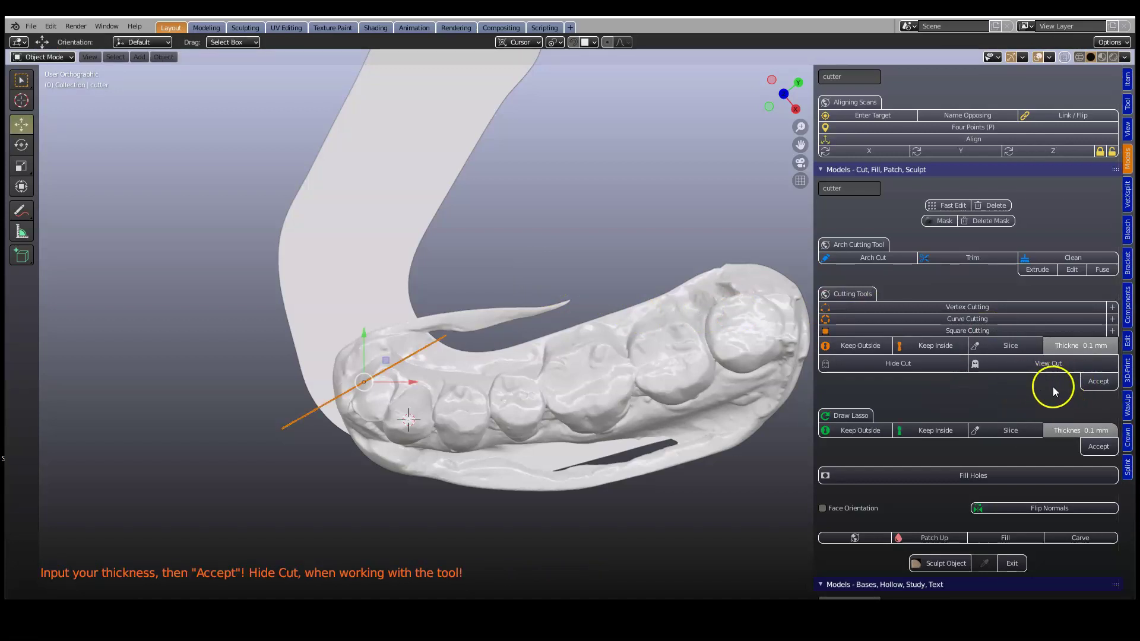
left_click(1095, 383)
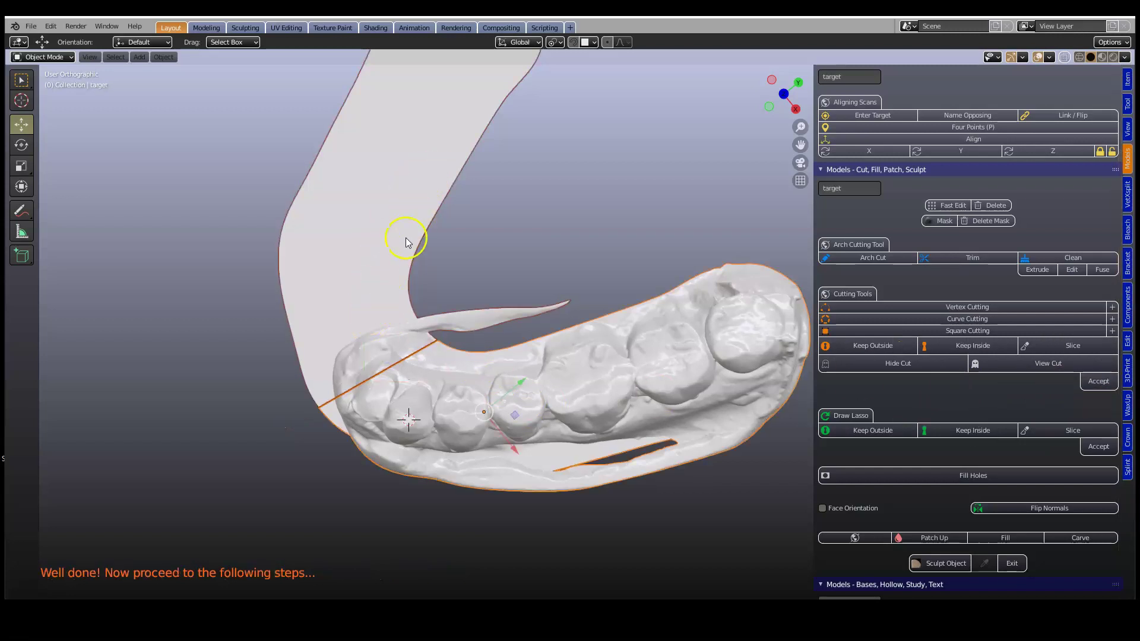
Step: Delete the lower model's cut-off section that carries the long empty insert beyond the front teeth
left_click(408, 277)
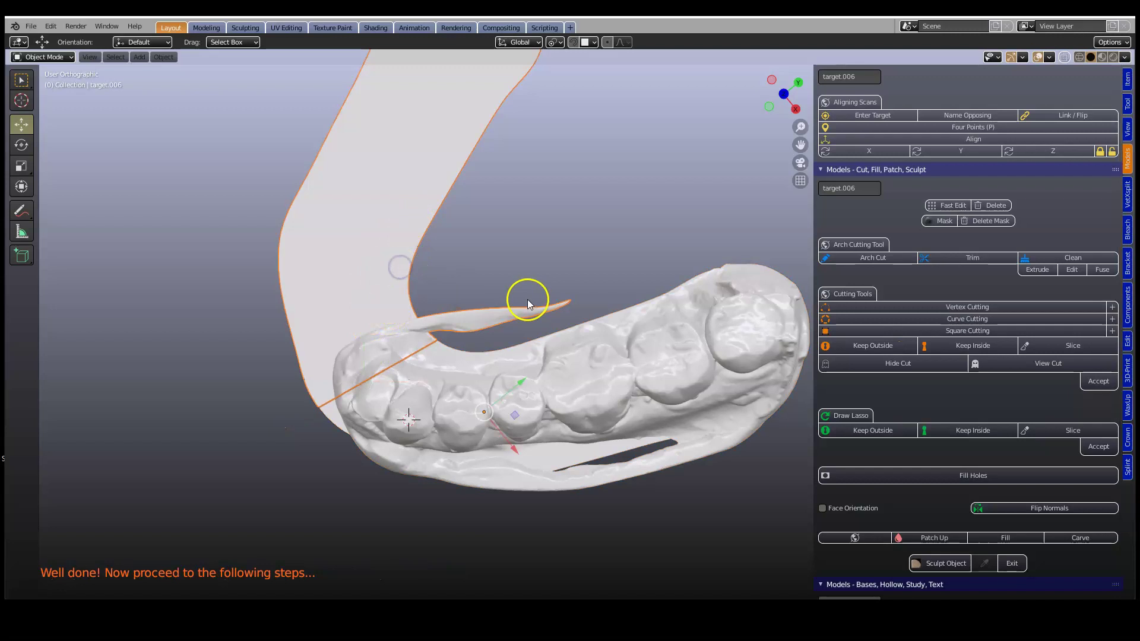
key("x")
left_click(500, 301)
Step: Bring the sectioned upper model back into view and examine it together with the trimmed lower model
middle_click_drag(494, 315, 499, 354)
key("alt+h")
scroll(505, 297, "down", 2)
scroll(486, 292, "up", 1)
scroll(496, 262, "up", 1)
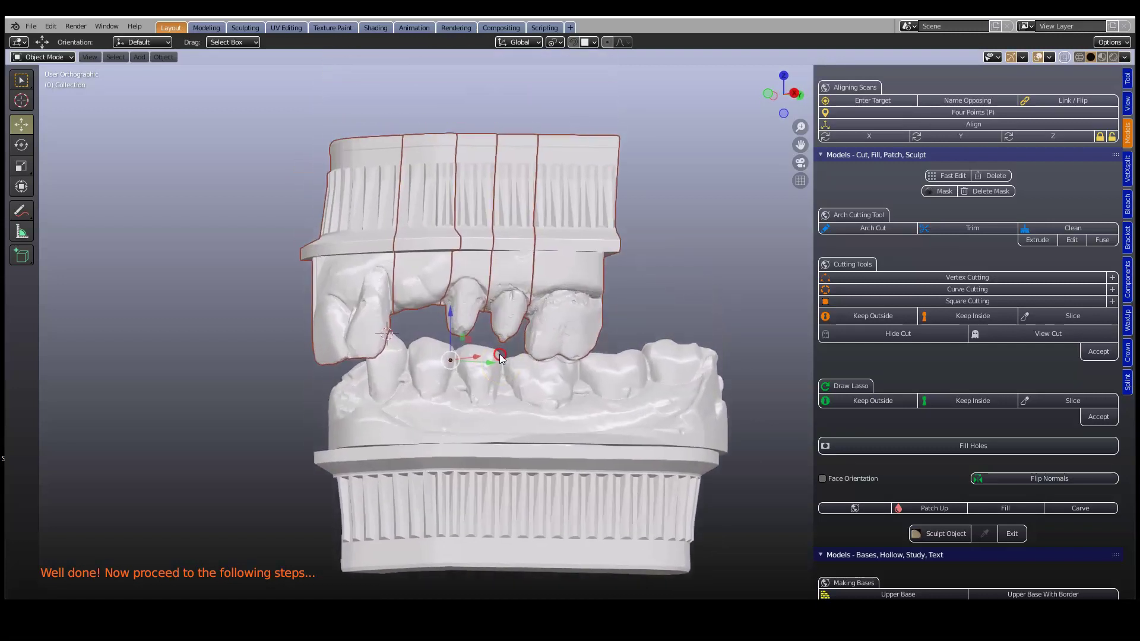
scroll(478, 262, "up", 3)
scroll(392, 310, "down", 2)
middle_click_drag(392, 309, 514, 395)
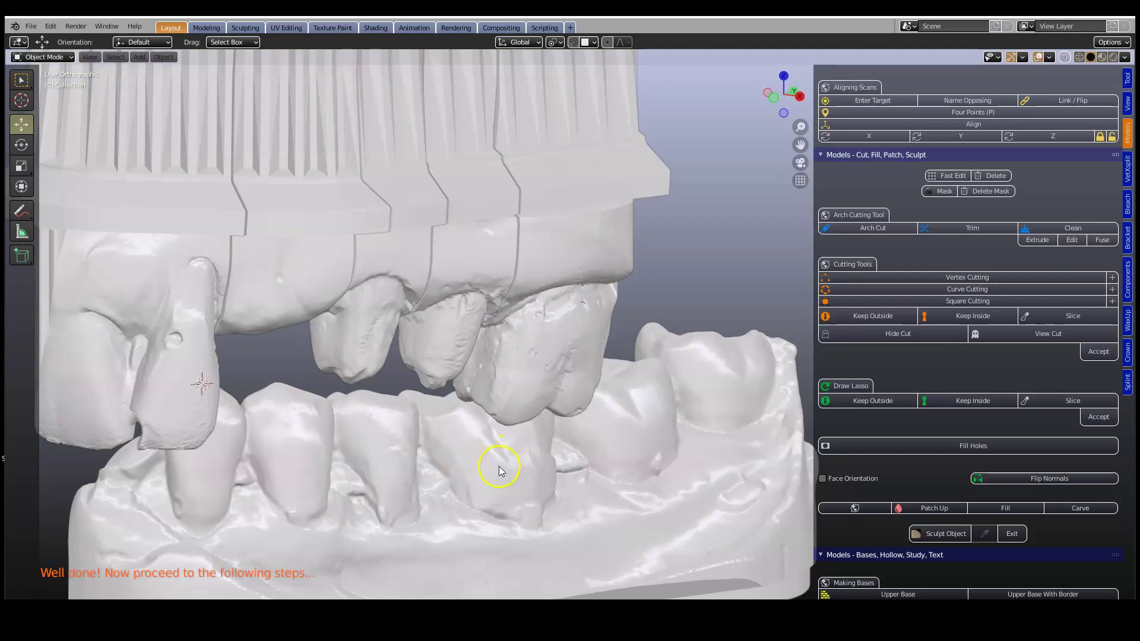
Step: Start a ditching margin on the die of the prepared tooth beside the molar, at the inner edge of the preparation
left_click(500, 468)
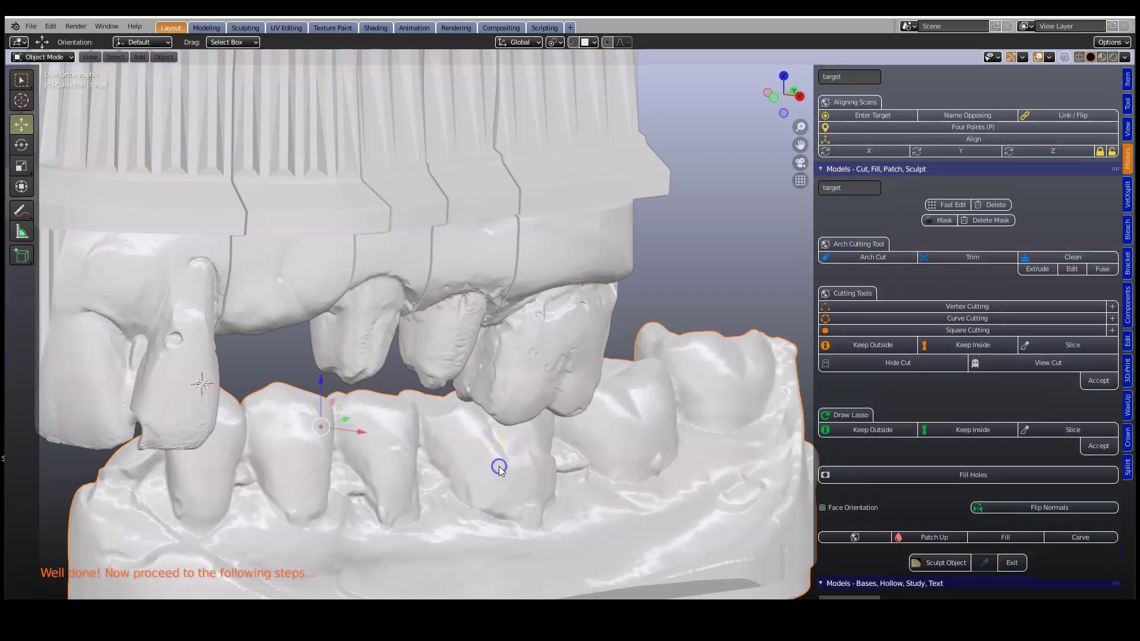
middle_click_drag(499, 468, 585, 235)
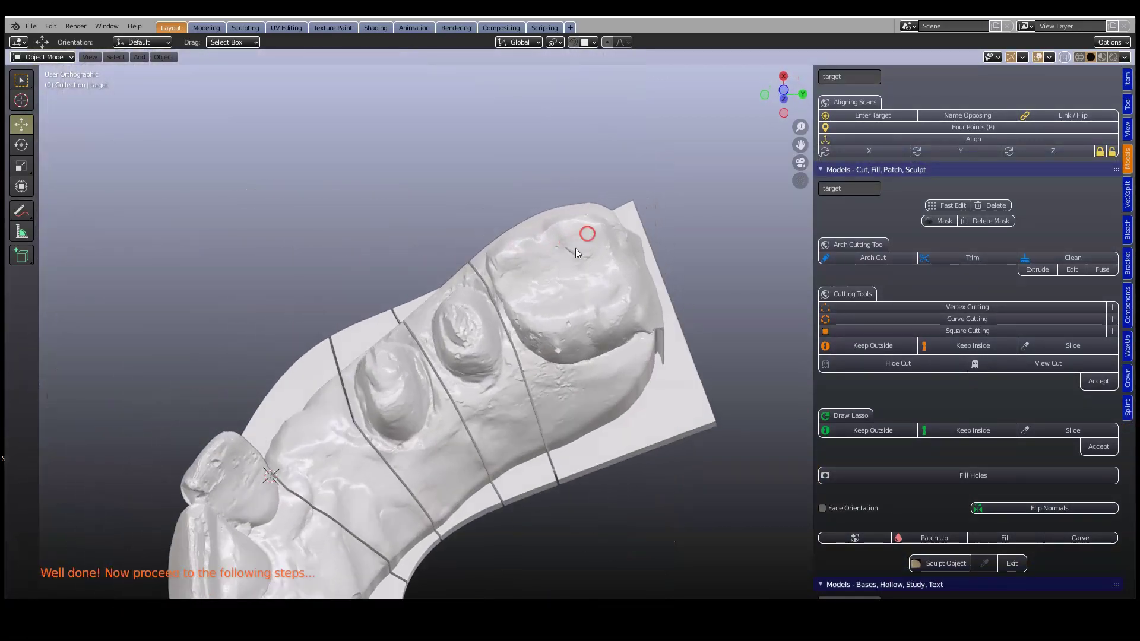
scroll(523, 323, "up", 3)
left_click(517, 306)
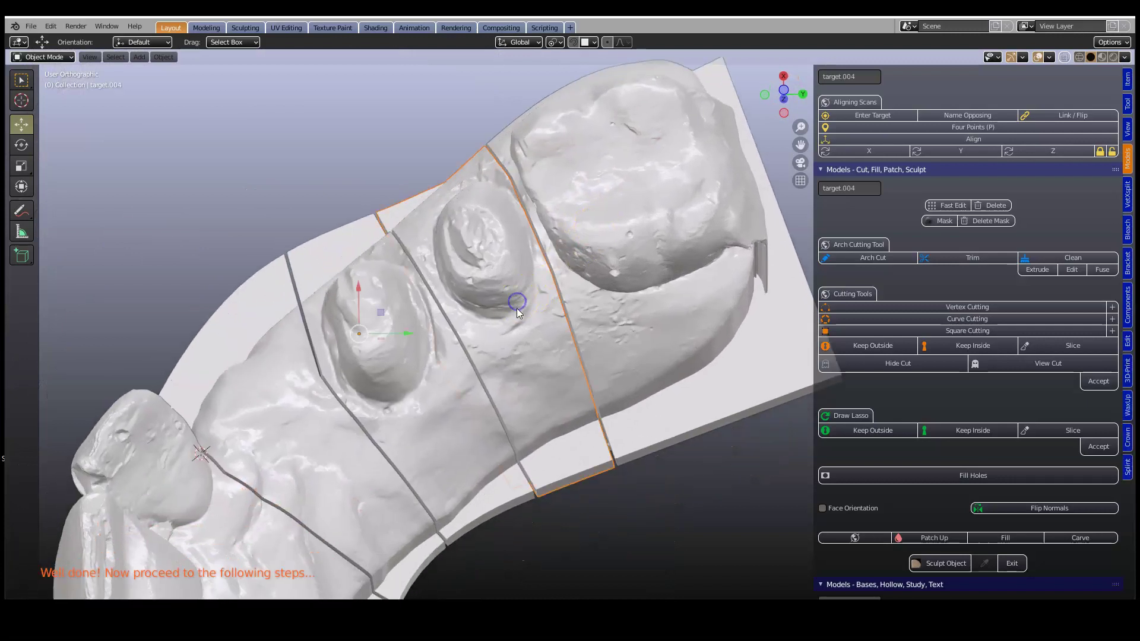
scroll(516, 307, "up", 5)
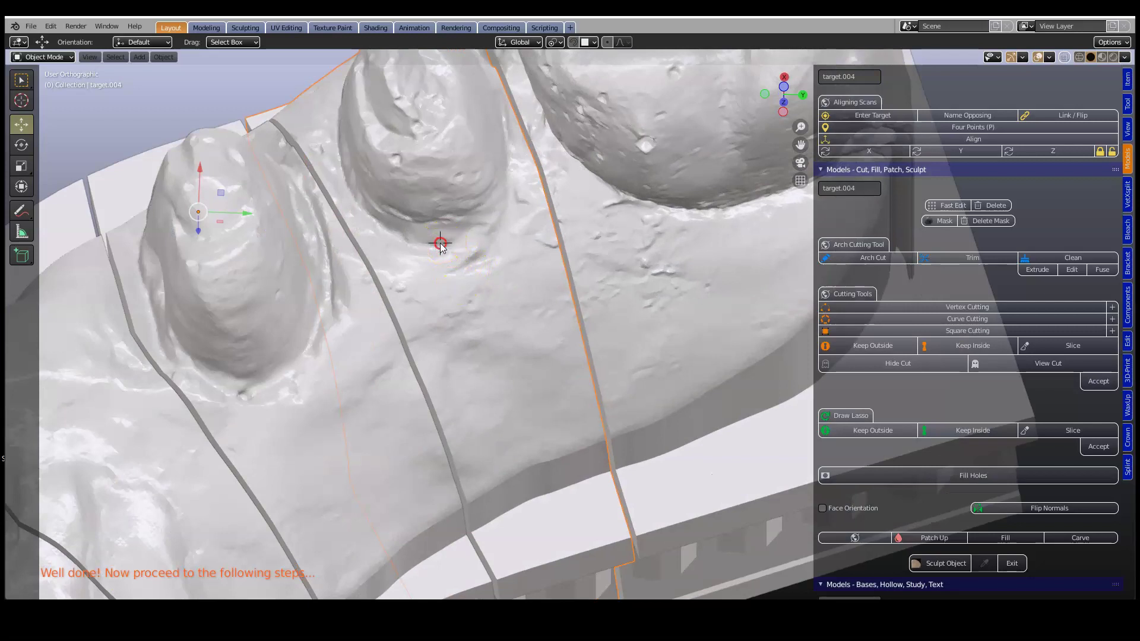
scroll(1012, 368, "down", 10)
scroll(1007, 371, "down", 12)
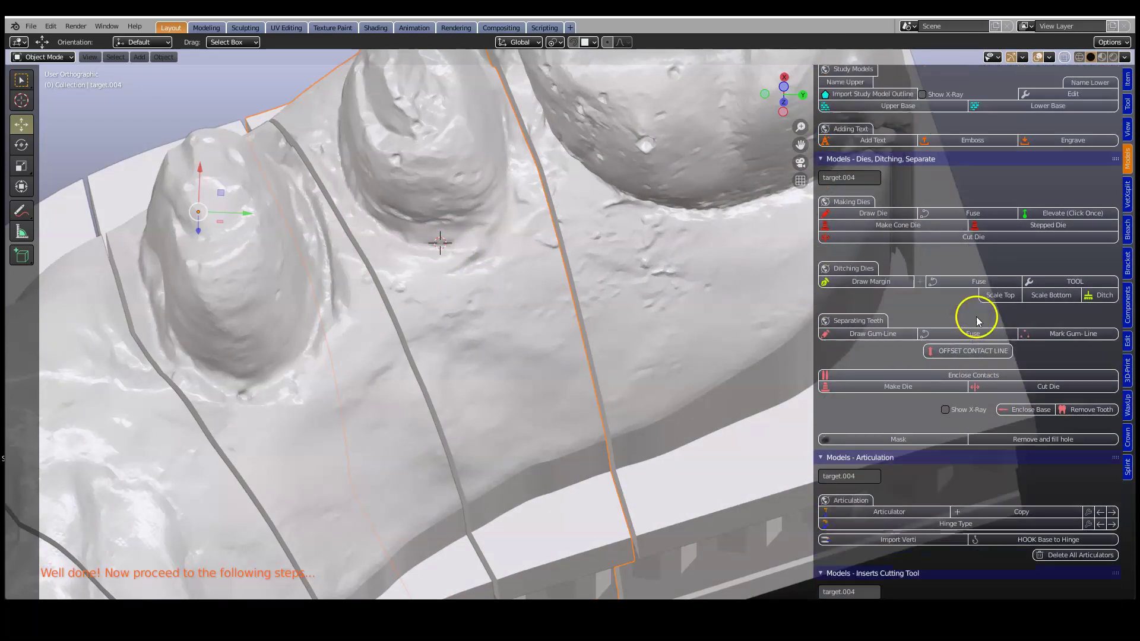
scroll(978, 320, "up", 1)
middle_click_drag(515, 273, 511, 274)
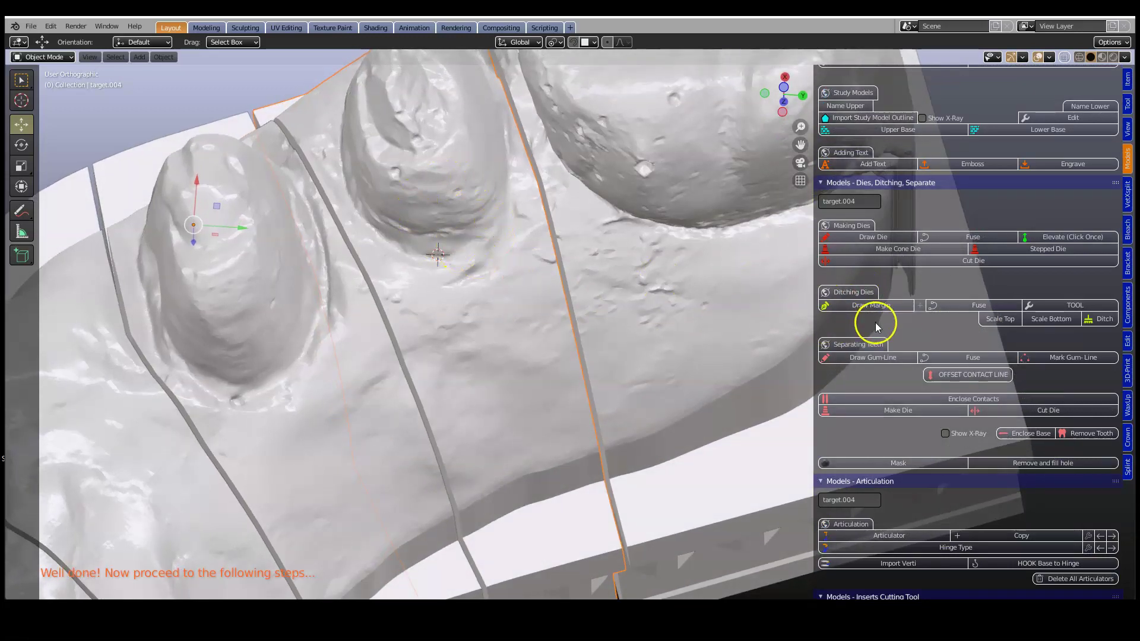
scroll(868, 310, "down", 1)
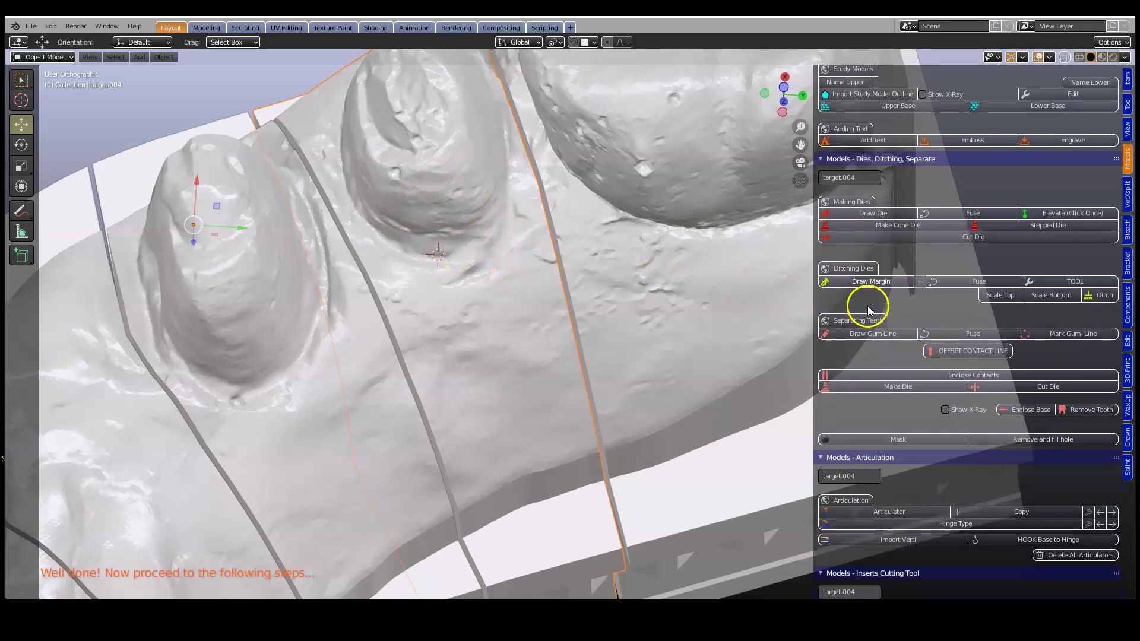
scroll(870, 313, "down", 4)
scroll(870, 314, "up", 4)
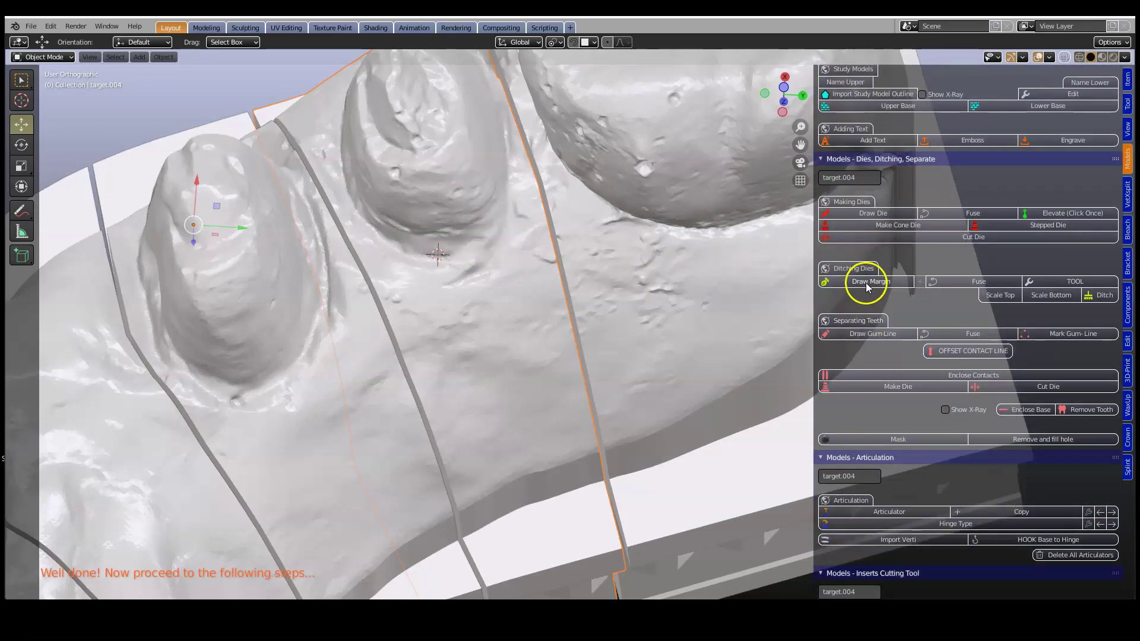
left_click(866, 281)
Step: Trace the margin point by point all around the prepared tooth beside the molar and close the loop
key("e")
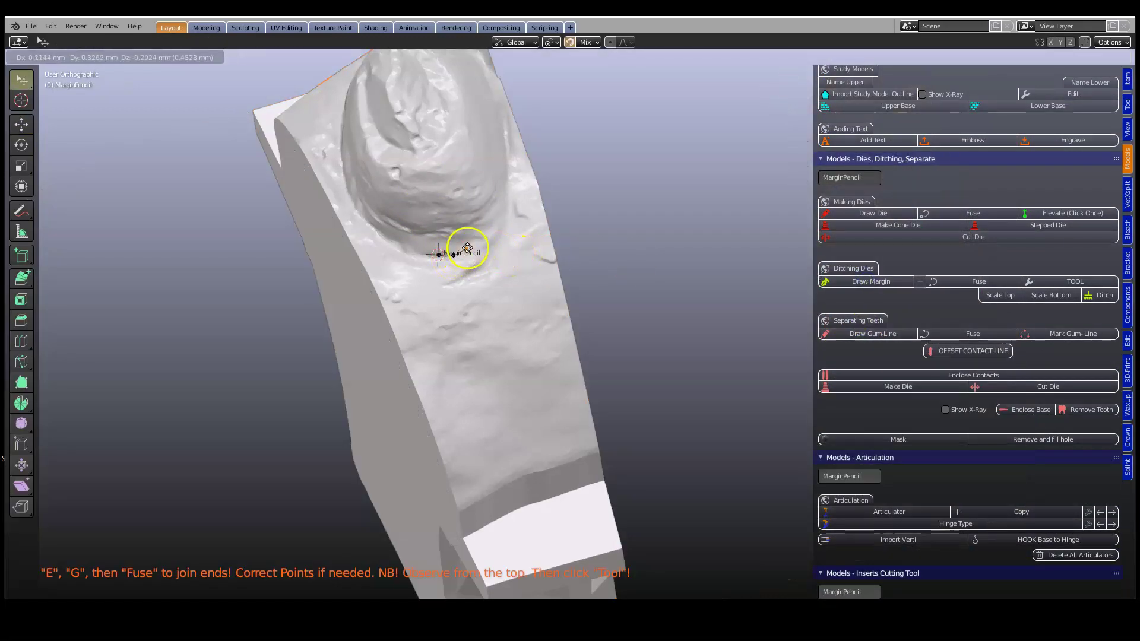
left_click(481, 244)
key("e")
left_click(502, 225)
key("e")
left_click(509, 198)
key("e")
left_click(506, 158)
key("e")
left_click(506, 119)
middle_click_drag(555, 178, 497, 102)
key("e")
left_click(516, 138)
key("e")
left_click(528, 160)
key("e")
left_click(543, 184)
key("e")
left_click(558, 207)
mouse_move(558, 207)
middle_mouse_down()
mouse_move(569, 237)
mouse_move(552, 224)
middle_mouse_up()
left_click(590, 266)
key("e")
left_click(601, 278)
key("e")
left_click(625, 288)
middle_click_drag(625, 288, 611, 285)
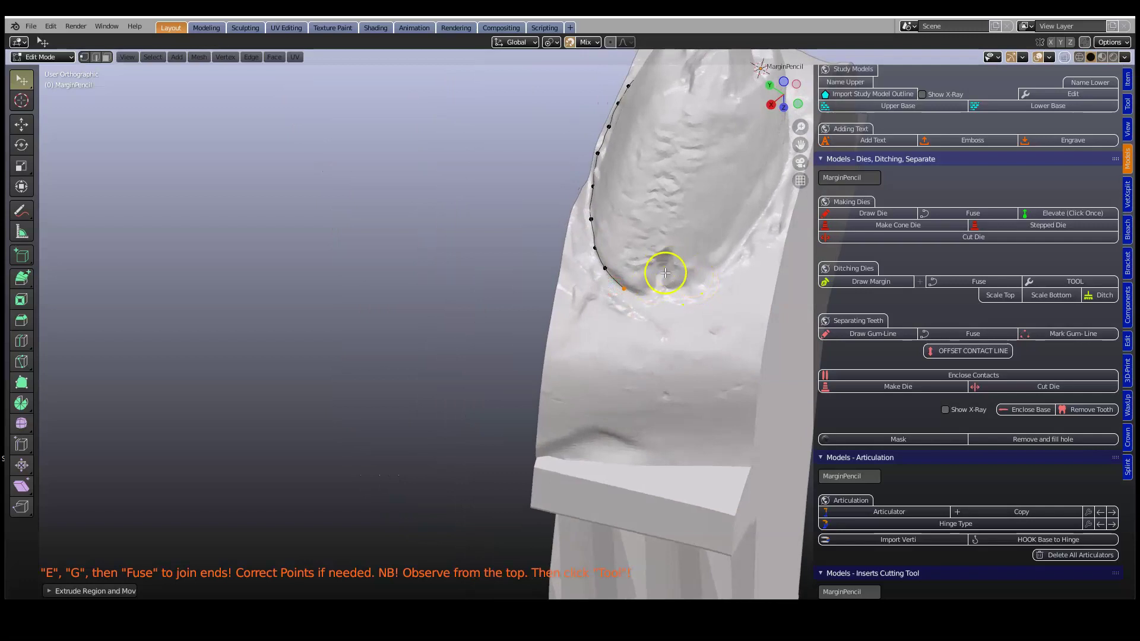
key("e")
left_click(658, 291)
key("e")
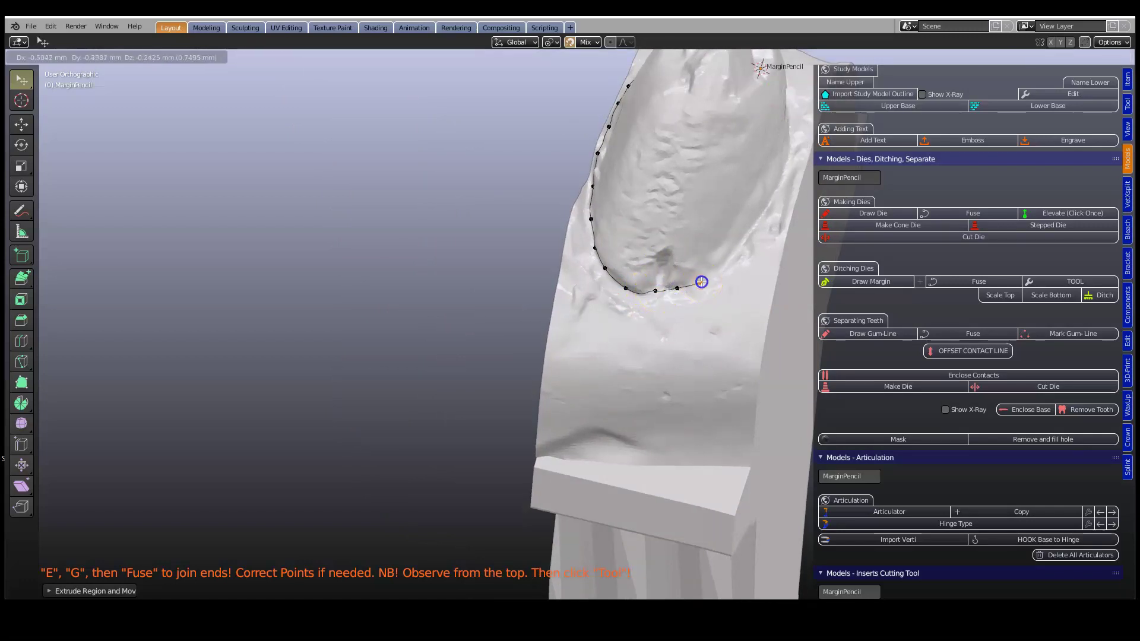
left_click(700, 281)
middle_click_drag(750, 234, 468, 290)
key("e")
left_click(558, 260)
key("e")
left_click(601, 237)
key("e")
left_click(625, 214)
left_click(634, 188, "shift")
Step: Ditch the die with a tool generated from the closed margin, its bottom scaled up about 1.3 times
middle_click_drag(635, 203, 600, 271)
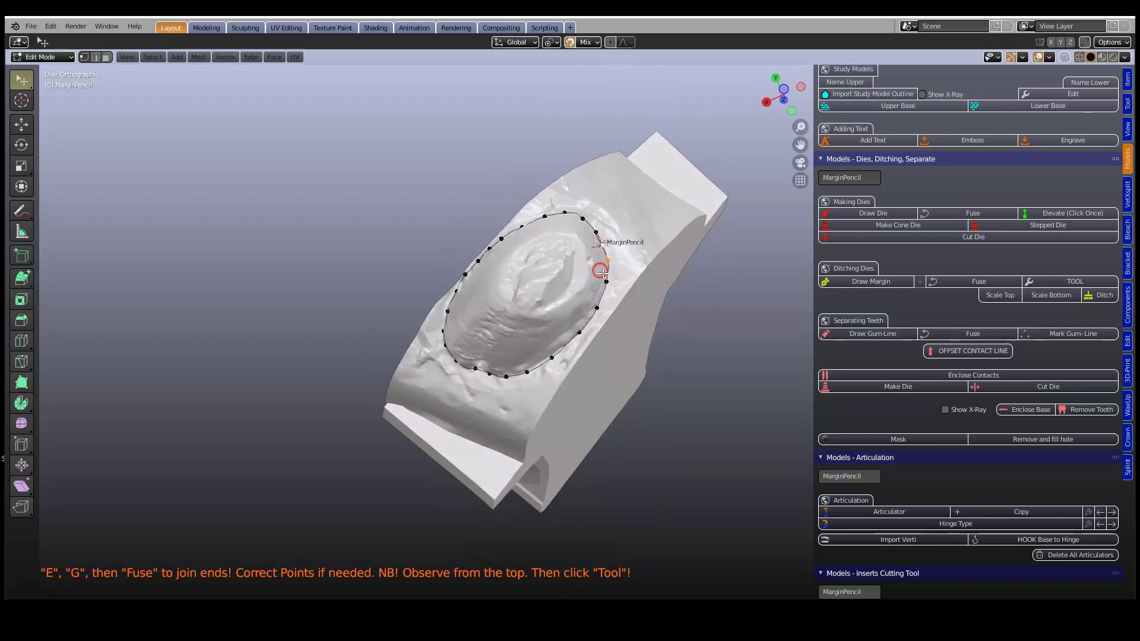
left_click(1071, 281)
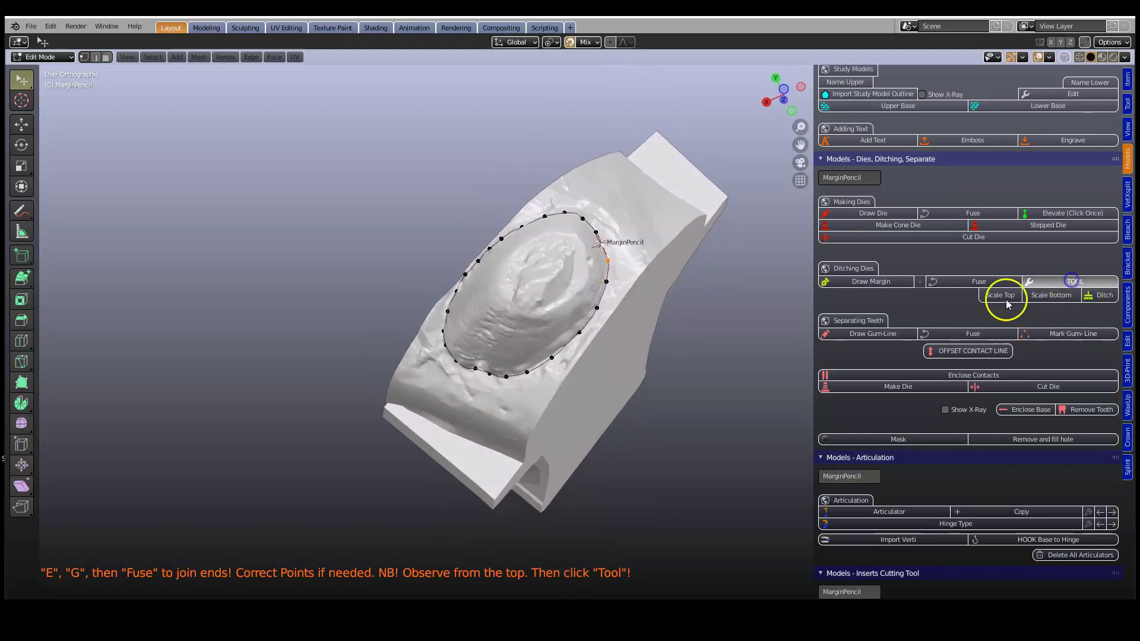
middle_click_drag(569, 401, 672, 314)
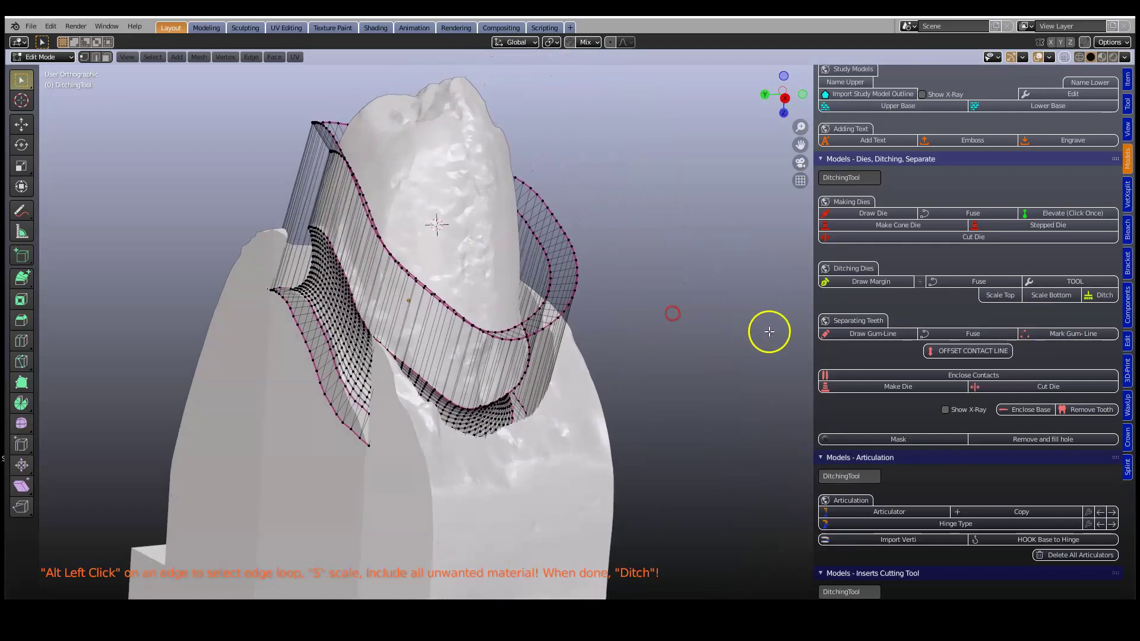
left_click(1046, 297)
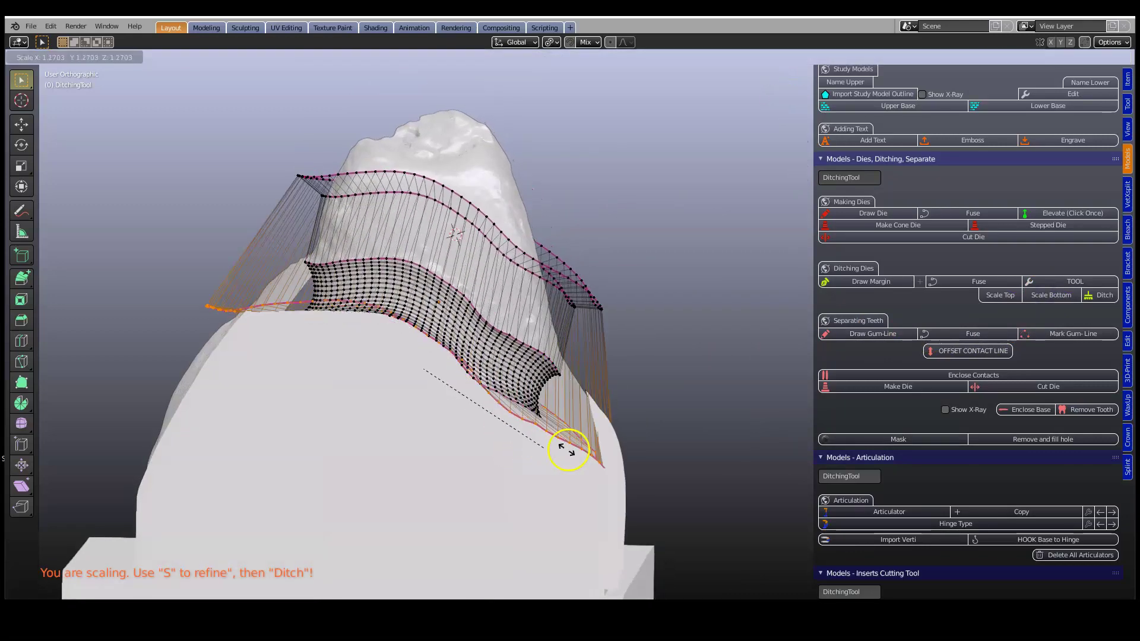
left_click(589, 451)
middle_click_drag(590, 451, 354, 435)
left_click(1094, 297)
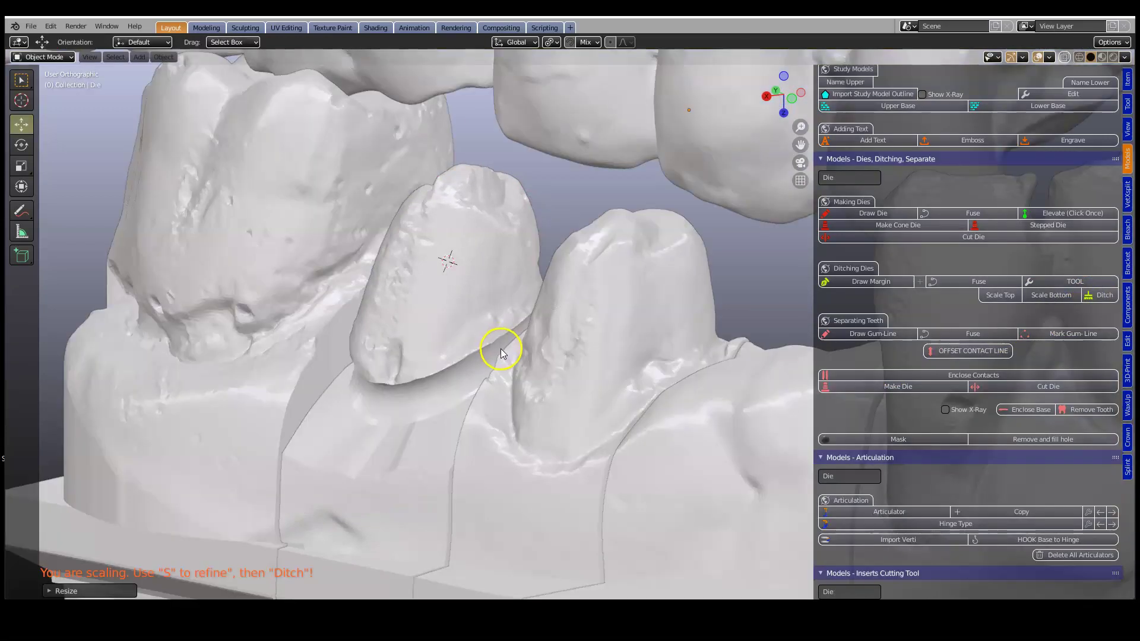
Step: Start a ditching margin on the die of the other prepared tooth, at the outer edge of the preparation
scroll(502, 350, "down", 3)
middle_click_drag(541, 367, 555, 313)
scroll(563, 410, "up", 4)
scroll(544, 385, "up", 1)
right_click(543, 386, "shift")
left_click(866, 286)
middle_click_drag(598, 369, 585, 389)
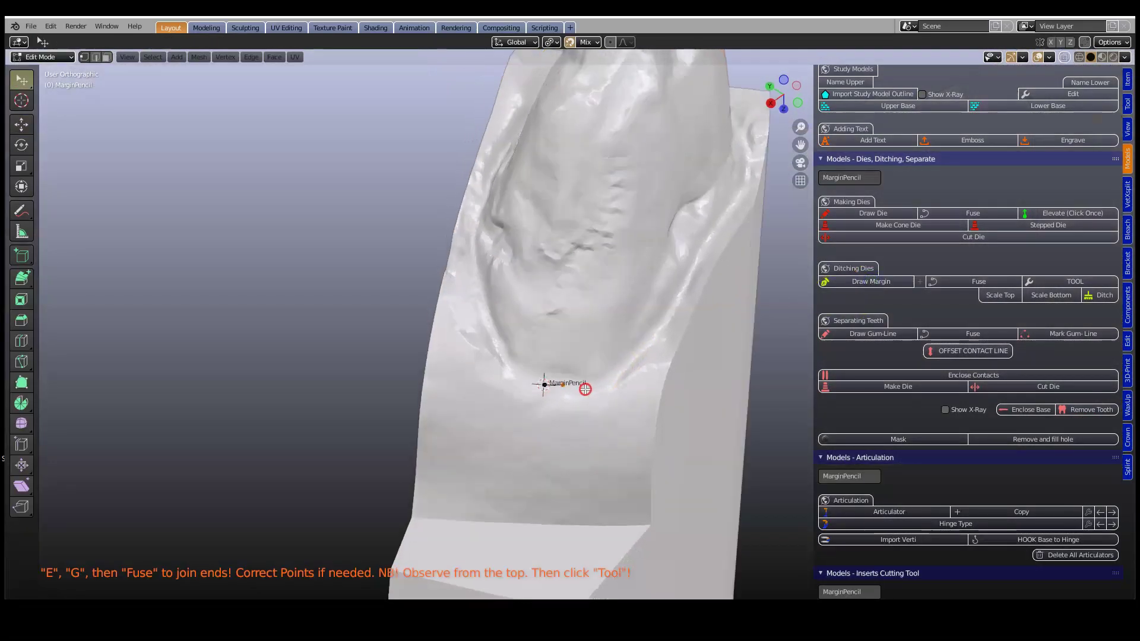
Step: Trace the margin from its starting point along one side of the tooth and around the opposite end
scroll(564, 387, "up", 1)
key("e")
left_click(637, 369)
key("e")
left_click(664, 339)
key("e")
left_click(693, 300)
key("e")
left_click(719, 254)
key("e")
left_click(753, 196)
middle_click_drag(754, 197, 222, 354)
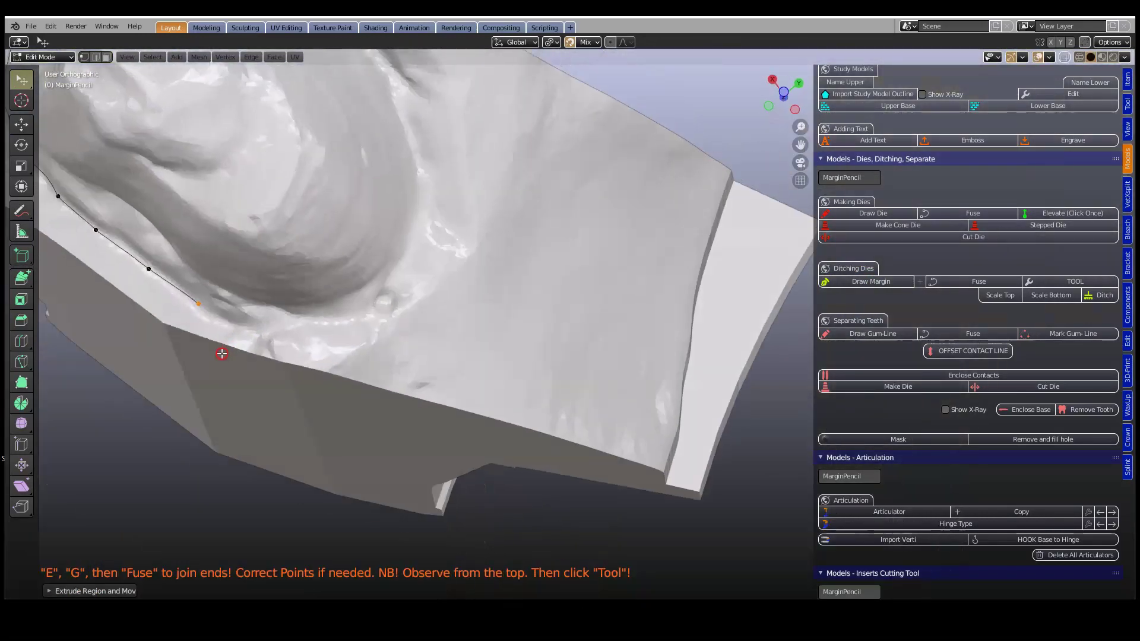
key("e")
left_click(254, 321)
key("e")
left_click(306, 320)
key("e")
left_click(356, 308)
key("e")
left_click(380, 289)
middle_click_drag(383, 297, 283, 282)
key("e")
left_click(386, 294)
key("e")
left_click(414, 298)
key("e")
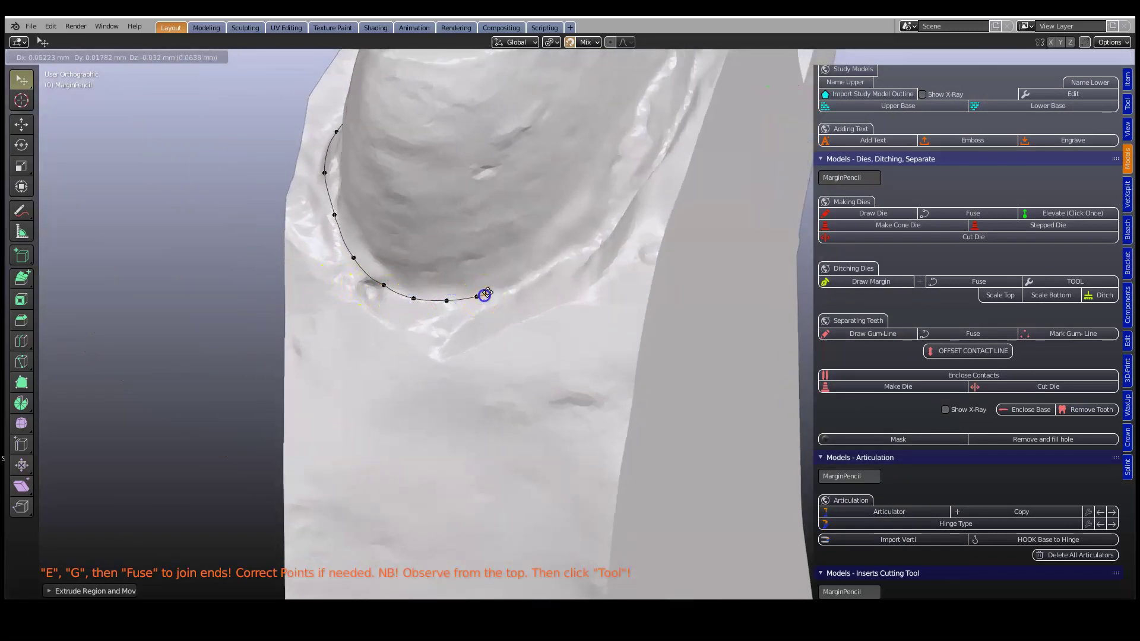
left_click(521, 281)
Step: Reposition the margin point at the bend of the traced curve so it follows the preparation edge
left_click(386, 285)
key("g")
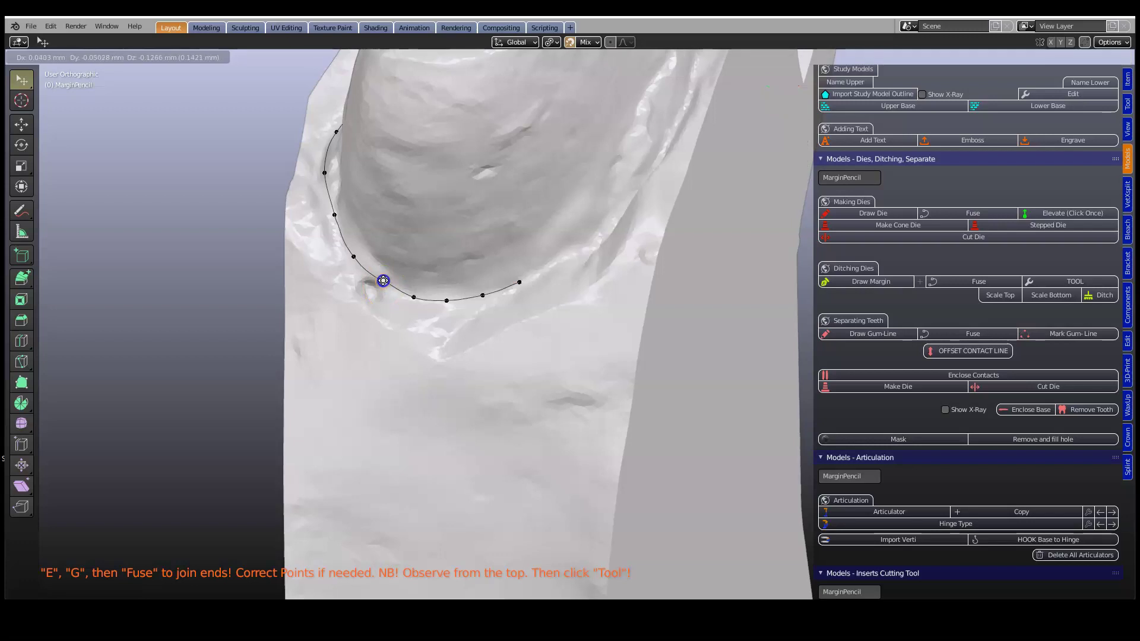
left_click(383, 280)
Step: Continue the margin along the remaining side of the tooth back to its starting point and close the loop
left_click(518, 283)
key("e")
left_click(611, 221)
key("e")
left_click(646, 167)
middle_click_drag(646, 168, 515, 211)
key("e")
left_click(661, 199)
key("e")
left_click(715, 198)
key("e")
left_click(762, 196)
middle_click_drag(762, 197, 323, 280)
key("e")
left_click(404, 301)
key("e")
left_click(428, 336)
key("e")
left_click(456, 367)
key("e")
left_click(513, 408)
key("e")
left_click(574, 414)
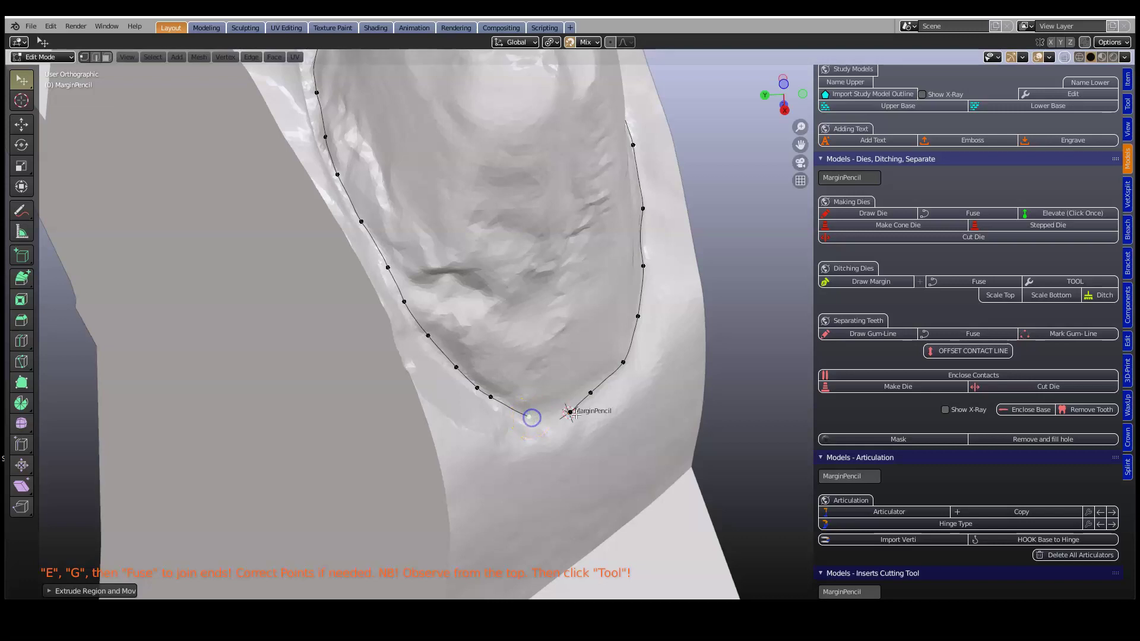
Step: Fuse the two ends of the margin curve and generate the ditching tool around the prepared tooth
scroll(574, 411, "down", 6)
middle_click_drag(569, 397, 394, 432)
scroll(552, 214, "up", 2)
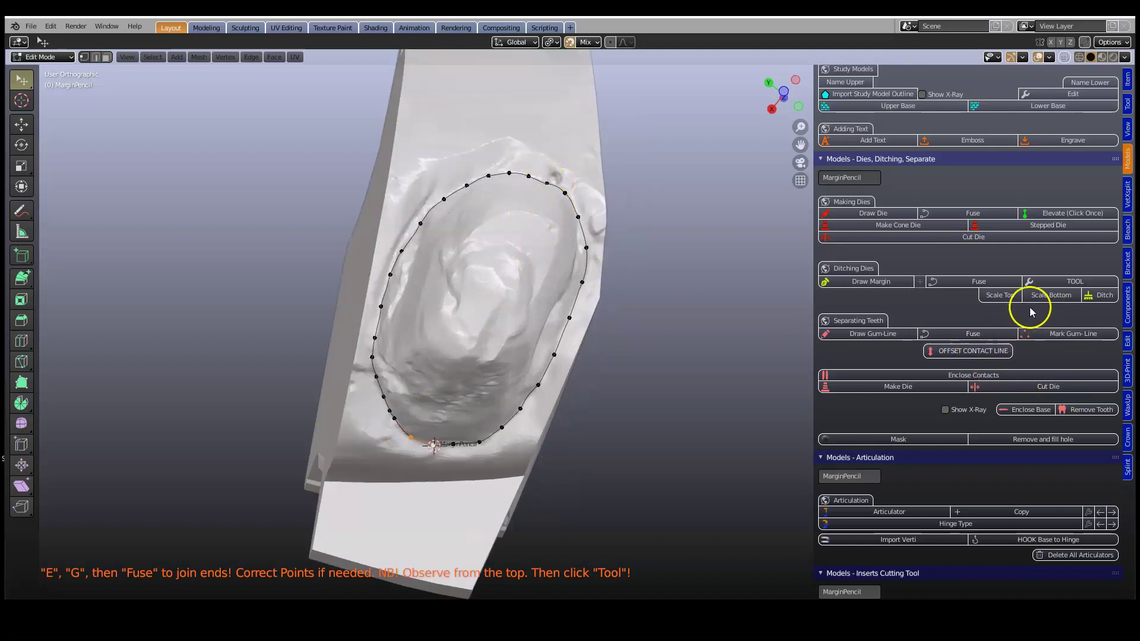
middle_click_drag(660, 374, 553, 299)
scroll(623, 326, "up", 2)
middle_click_drag(623, 326, 356, 292)
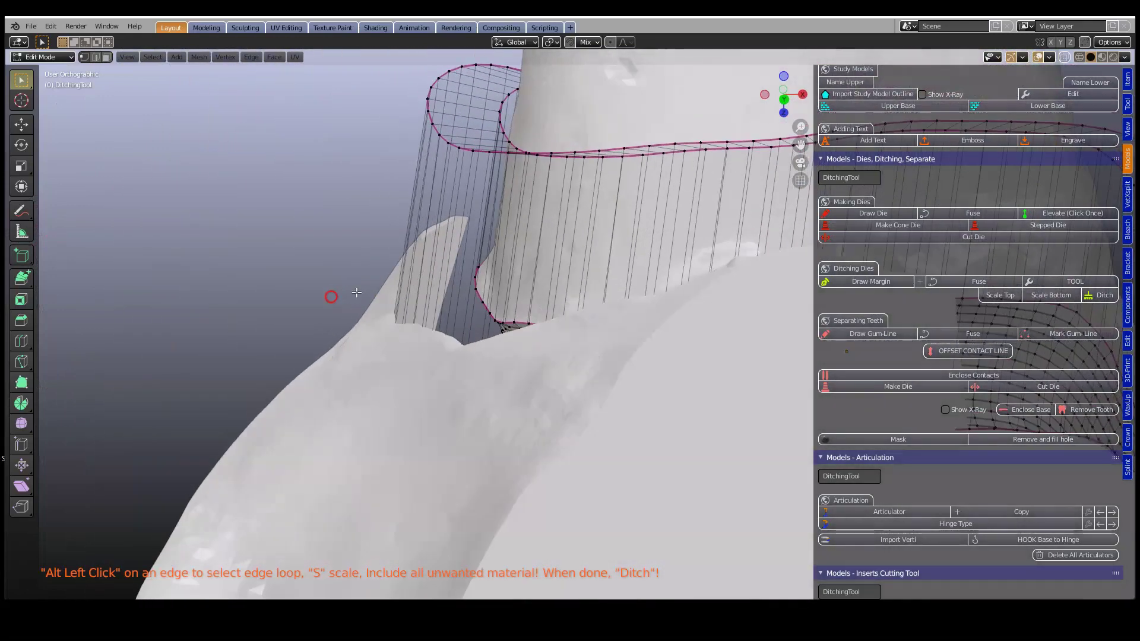
middle_click_drag(537, 245, 525, 332)
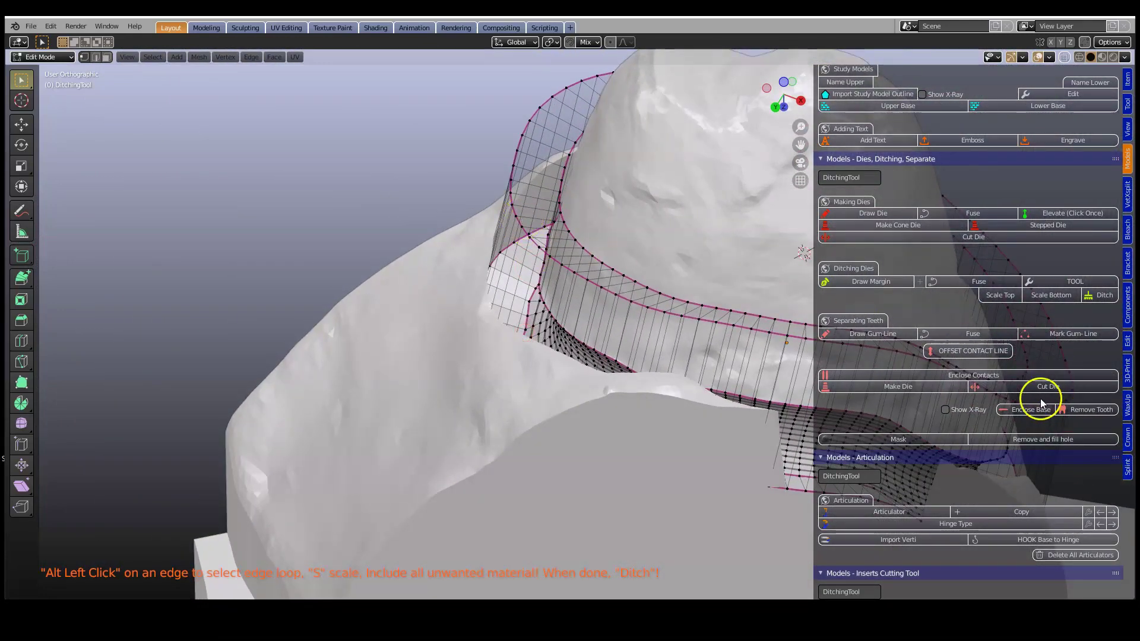
Step: Scale the ditching tool's top and bottom edge loops outward so the tool encloses the unwanted material around the preparation
left_click(992, 297)
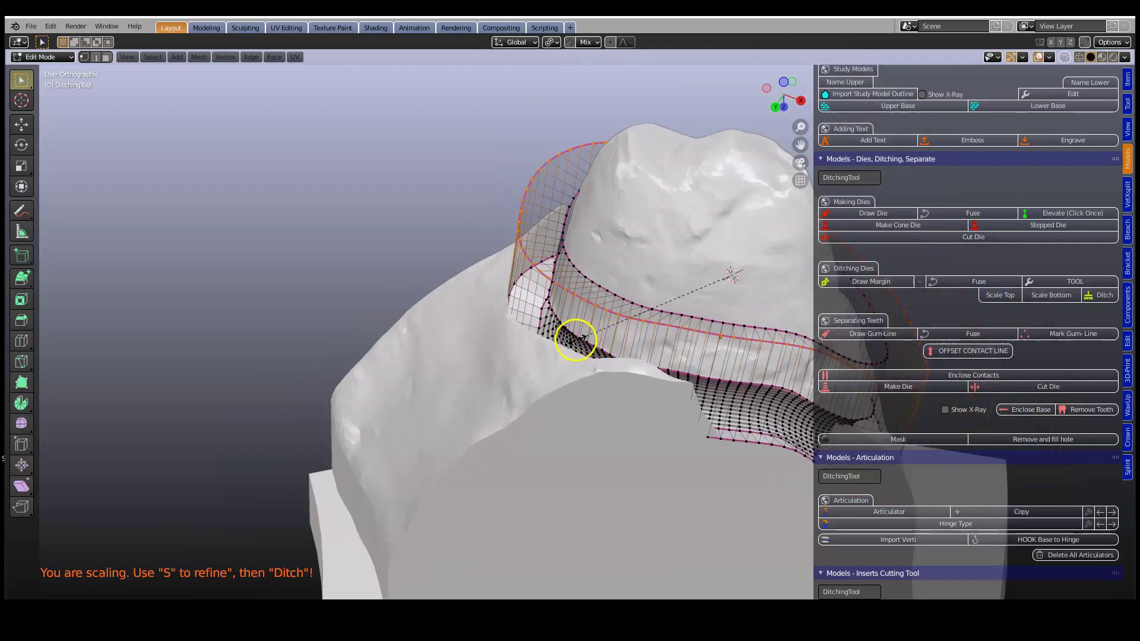
left_click(564, 348)
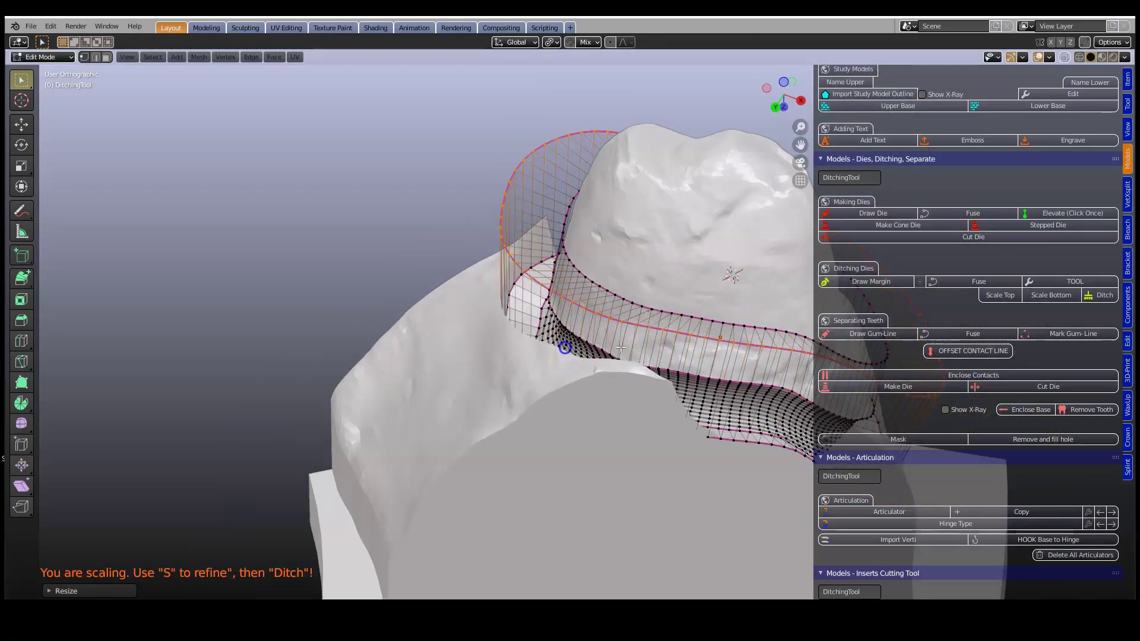
left_click(1043, 296)
left_click(590, 442)
Step: Select the ditching tool's inner upper edge loop next to the tooth and scale it outward, clear of the tooth surface
middle_click_drag(590, 440, 404, 409)
scroll(630, 364, "up", 1)
middle_click_drag(691, 350, 423, 465, "shift")
scroll(525, 412, "up", 1)
scroll(524, 412, "up", 2)
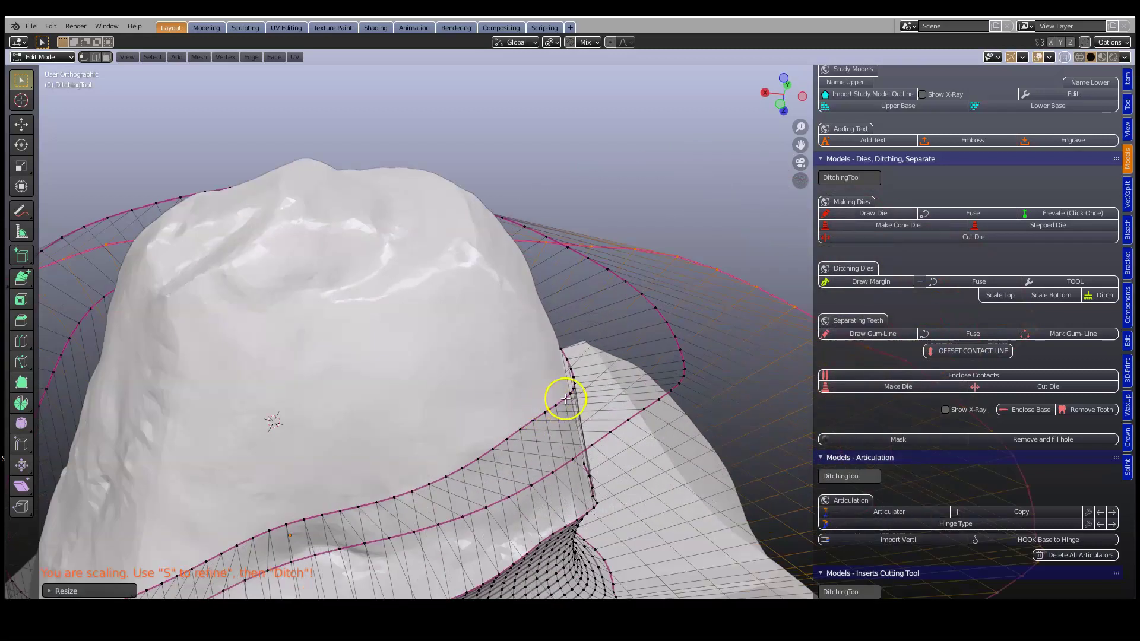
left_click(600, 400)
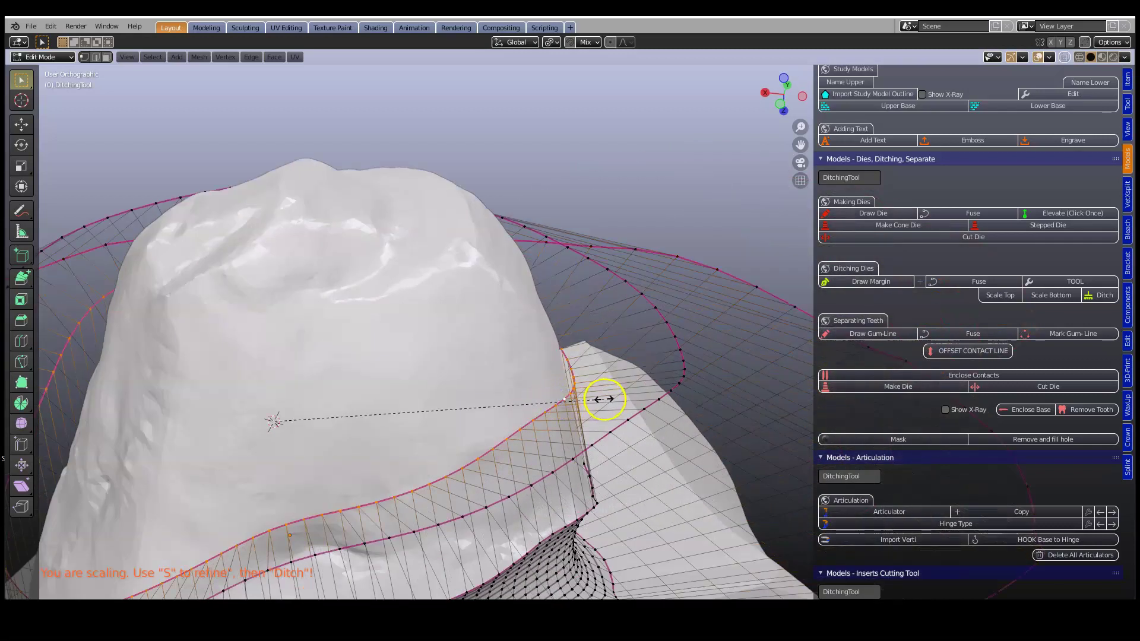
left_click(636, 396)
Step: Ditch the die with the resized tool and inspect both ditched dies on the full model
middle_click_drag(635, 396, 609, 365)
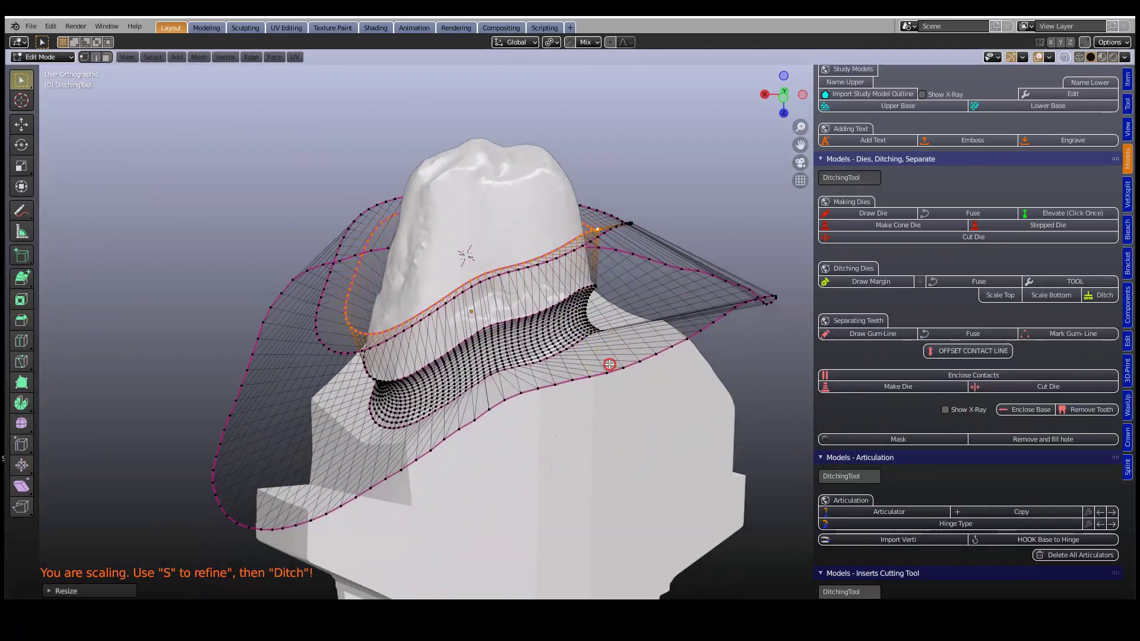
scroll(609, 365, "up", 1)
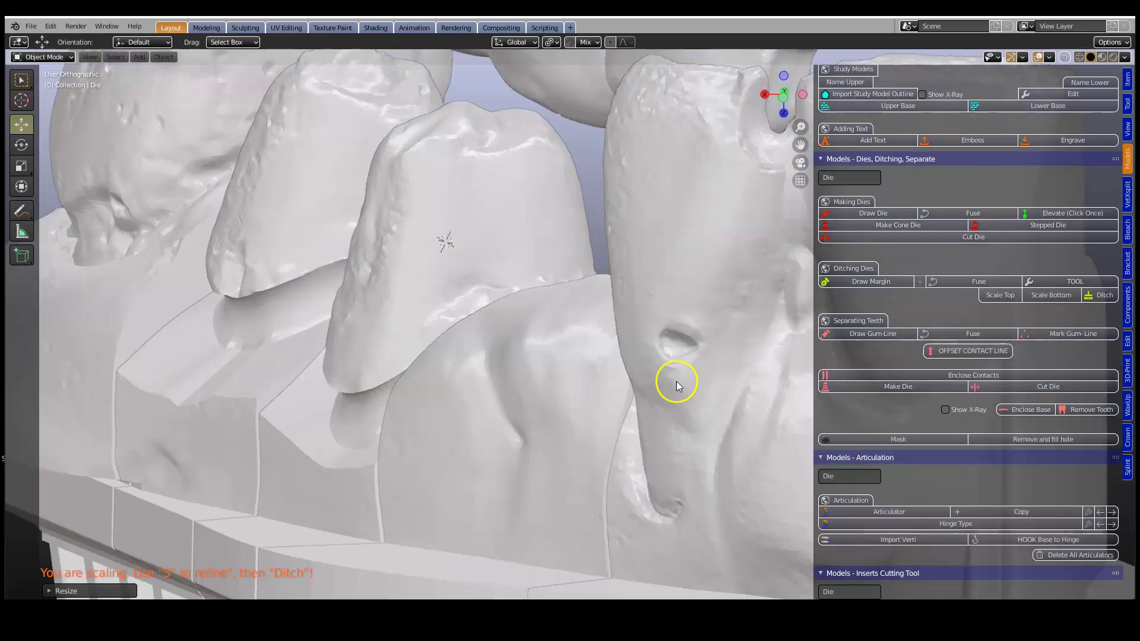
middle_click_drag(676, 381, 644, 397)
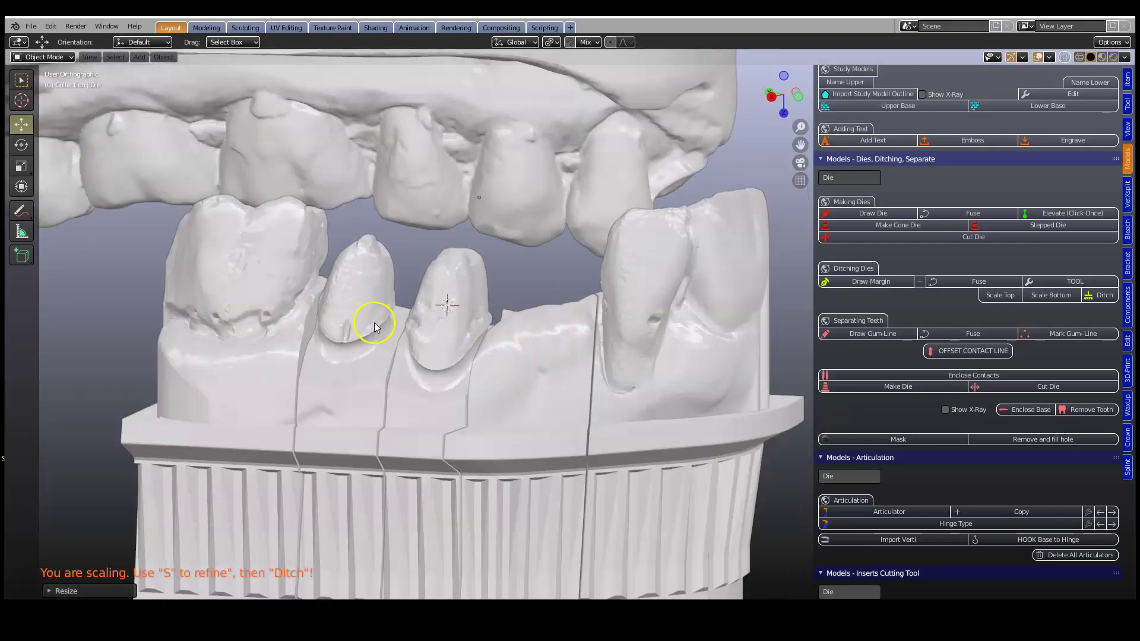
mouse_move(374, 322)
middle_mouse_down()
mouse_move(408, 294)
mouse_move(417, 358)
mouse_move(392, 284)
middle_mouse_up()
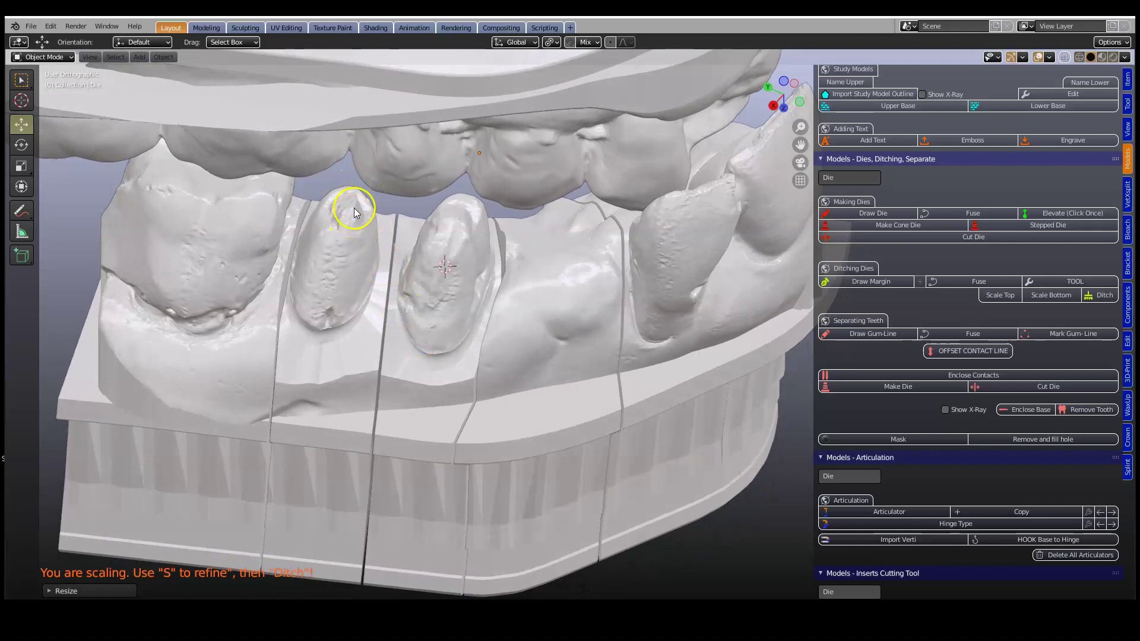